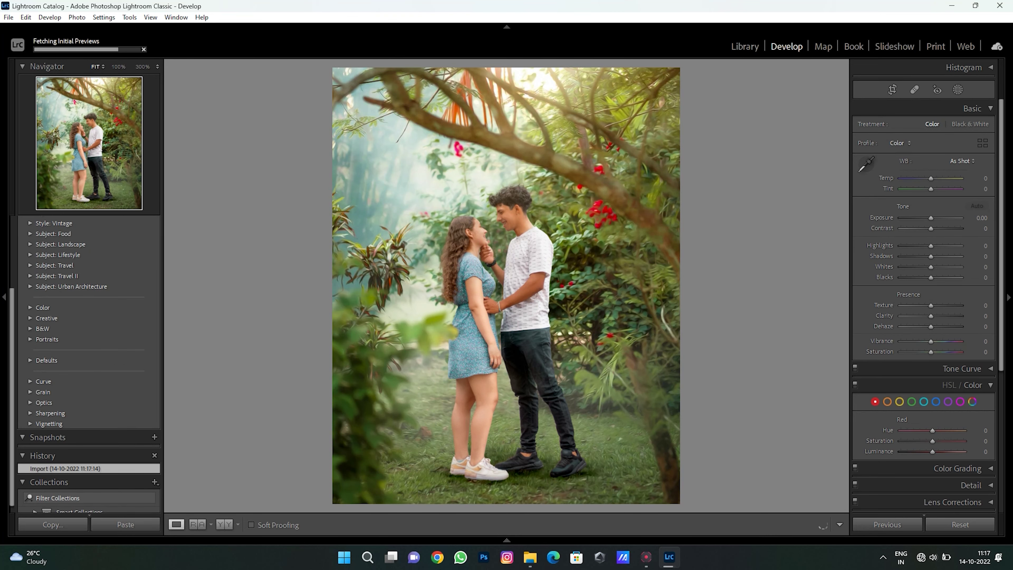
Step: Set Basic panel Exposure +0.18, Contrast +5, Highlights -25, Shadows +12 and Texture +18
key(z)
key(z)
drag(931, 217, 933, 228)
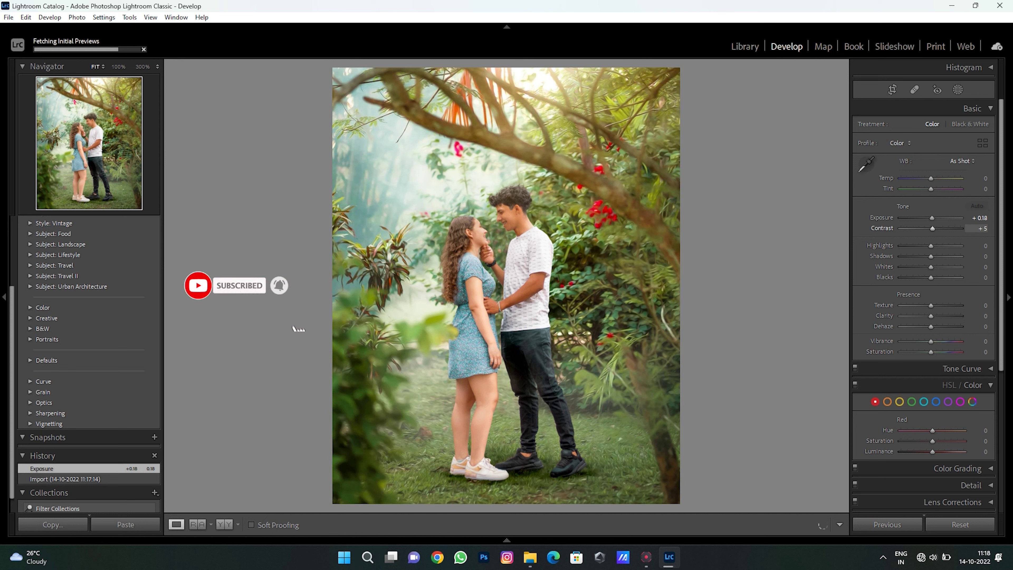
drag(932, 246, 923, 245)
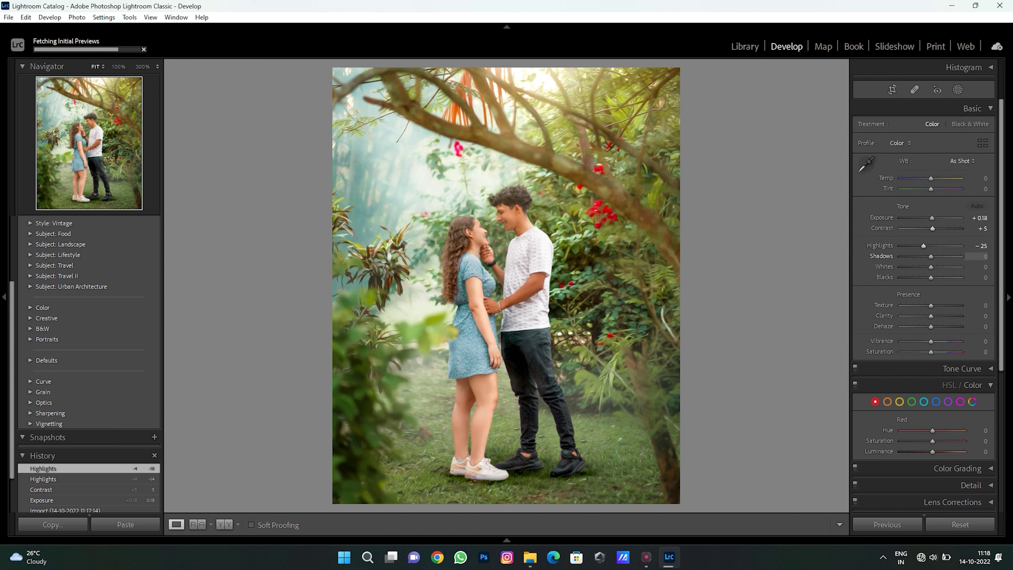
text(12)
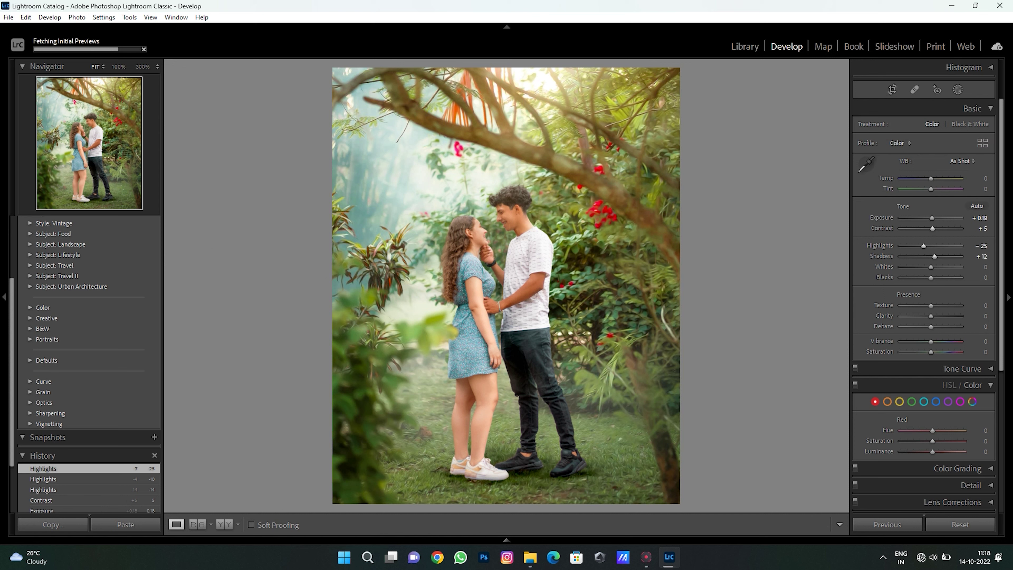
key(Return)
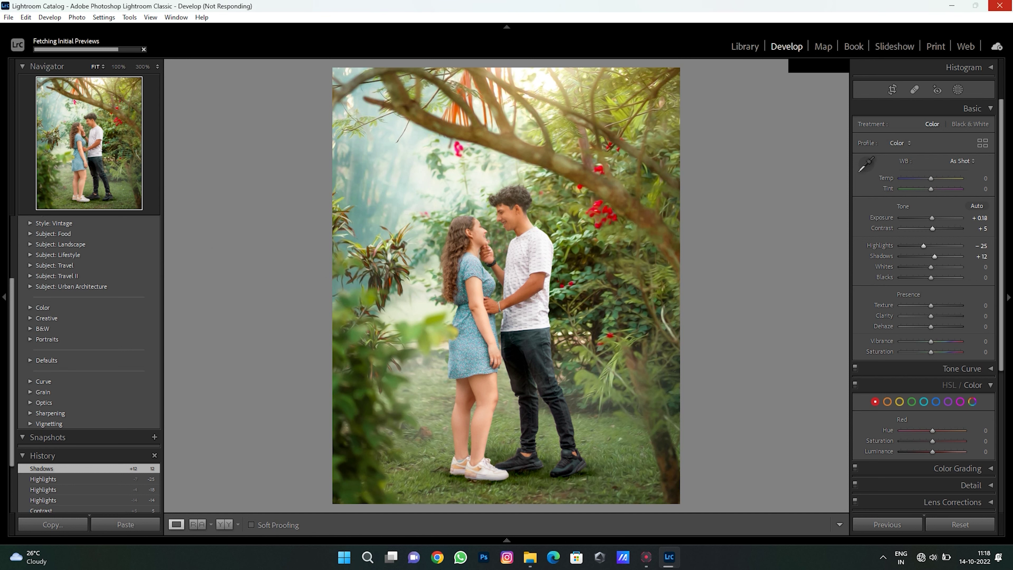
text(18)
key(Return)
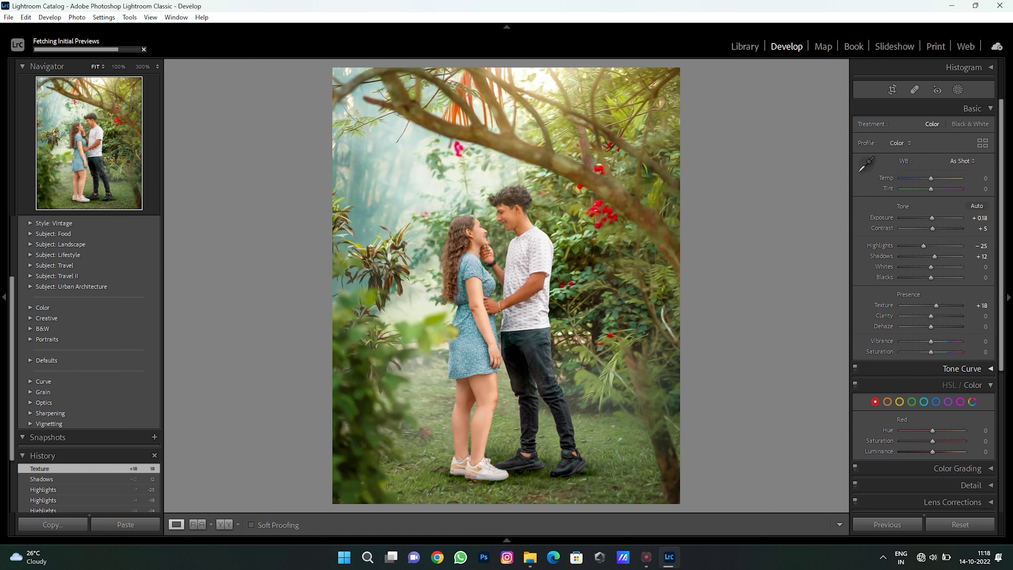
key(ctrl+2)
mouse_move(896, 340)
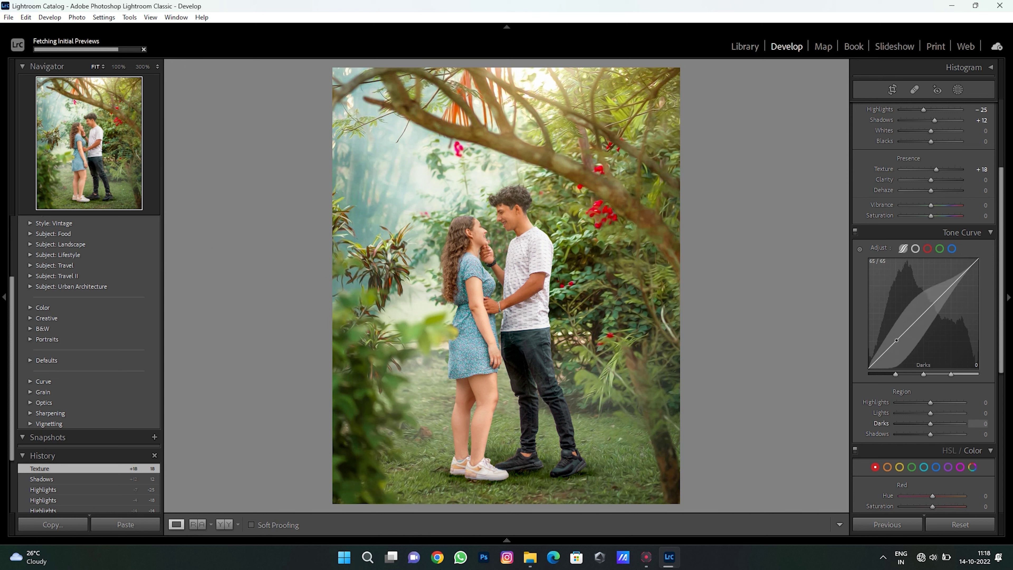
Step: Lower tone-curve Darks to -15, add a green-channel point at 60/57, and shift red hue toward orange
drag(897, 339, 897, 344)
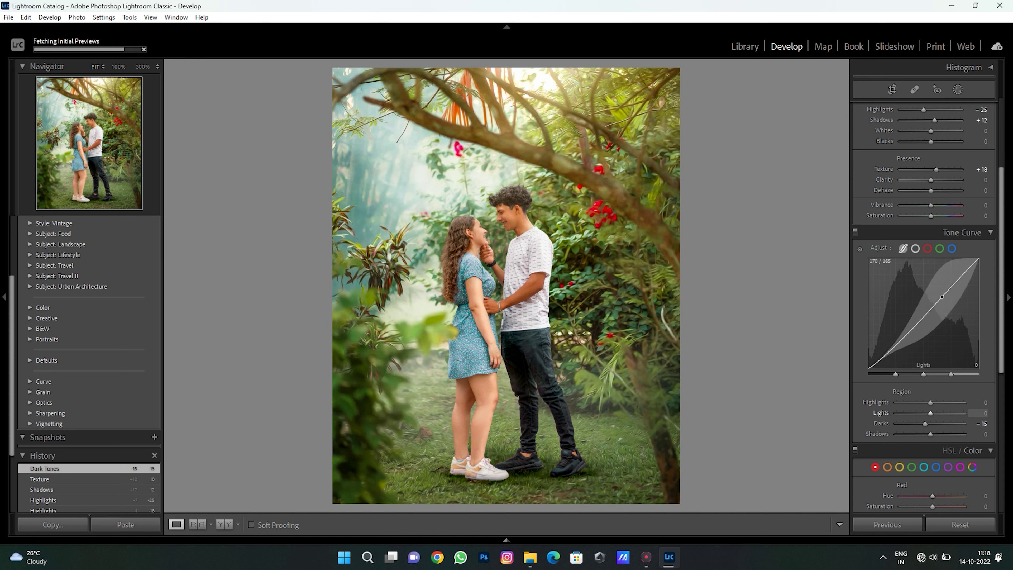
drag(945, 293, 946, 294)
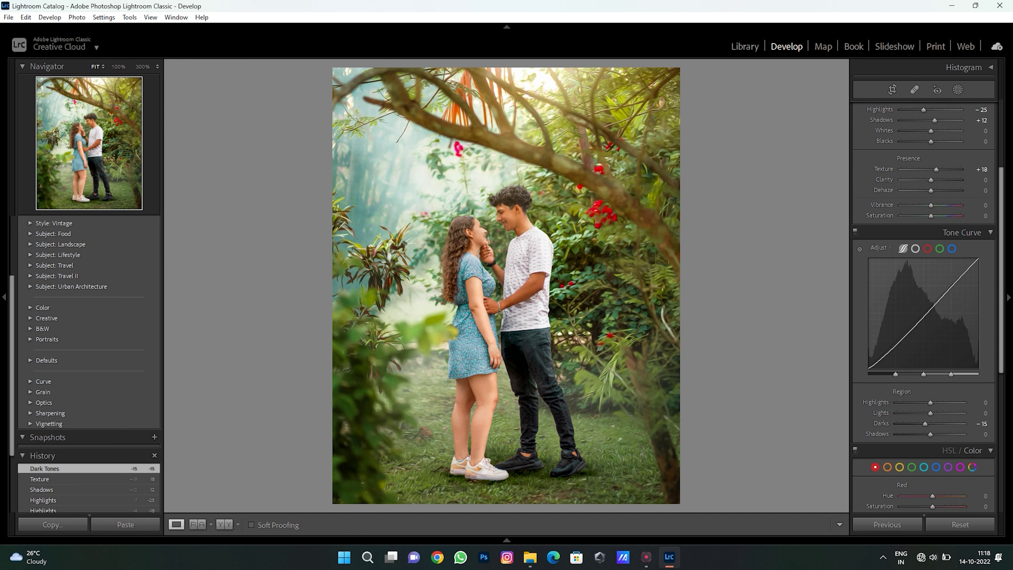
click(940, 249)
mouse_move(897, 339)
mouse_down()
mouse_move(890, 329)
mouse_move(895, 344)
mouse_up()
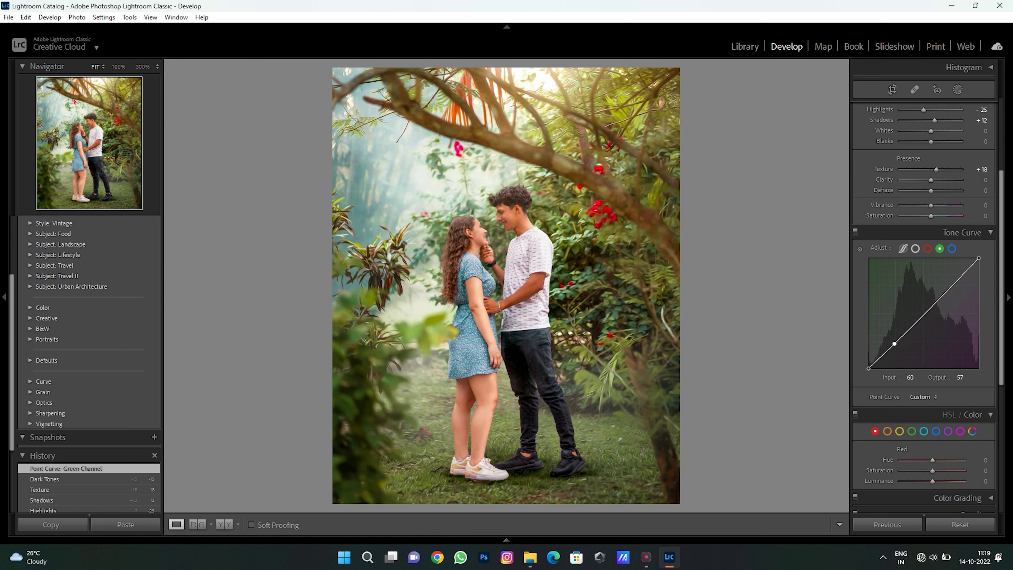
drag(933, 460, 964, 460)
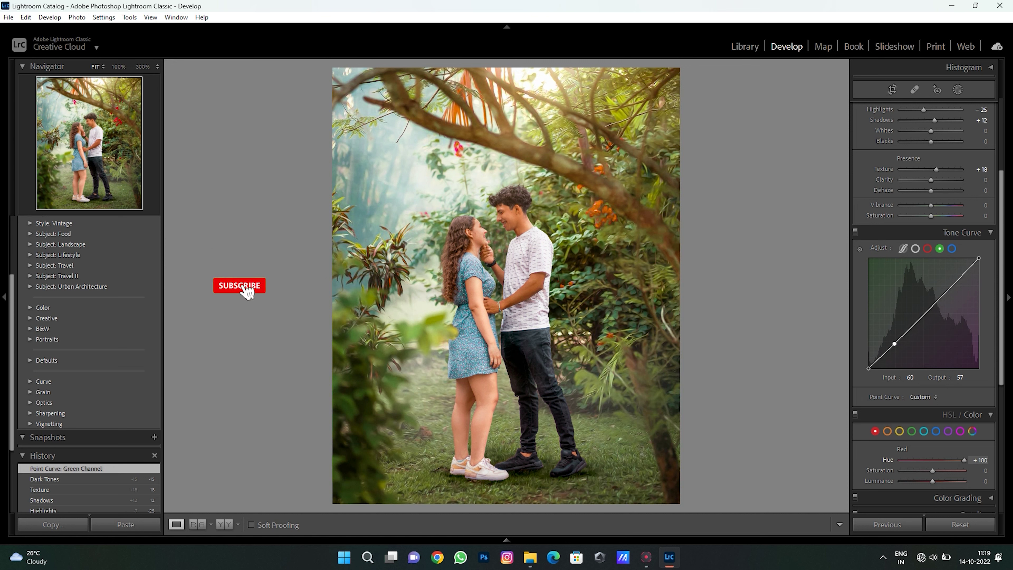
Step: Set the HSL Reds to Hue +10, Saturation -60 and Luminance +38
text(10)
key(Tab)
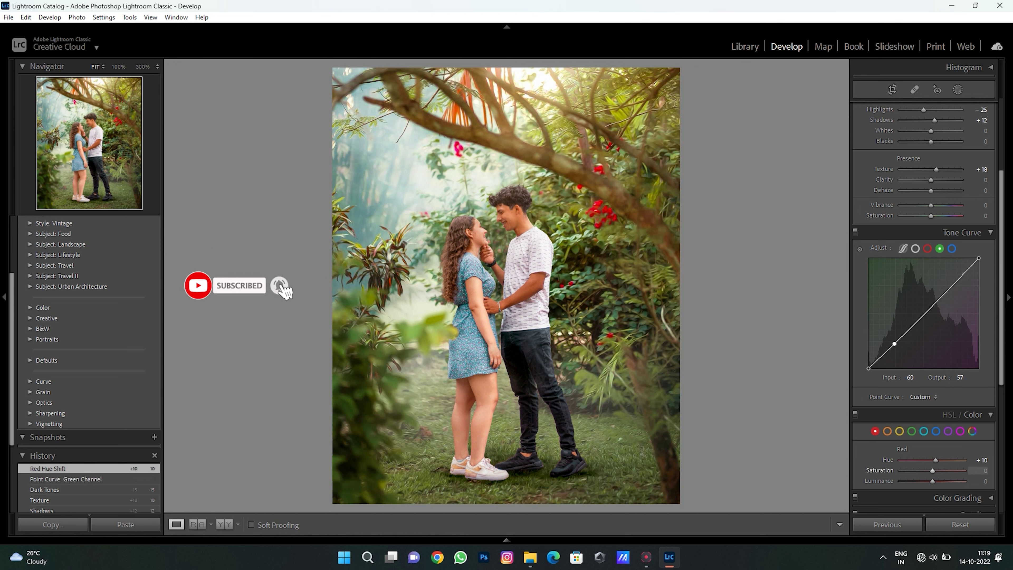
text(33)
text(-60)
key(Tab)
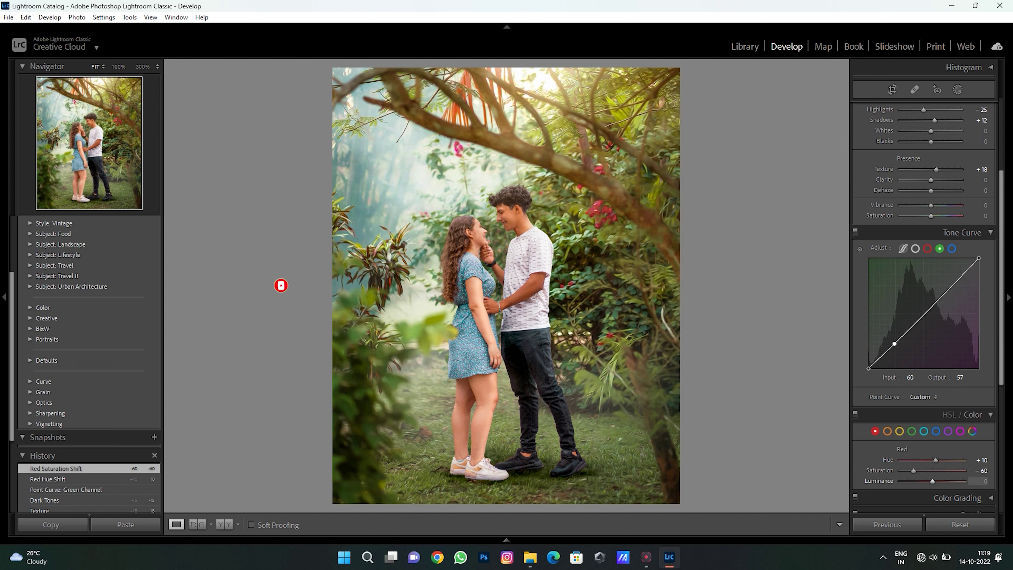
text(208012)
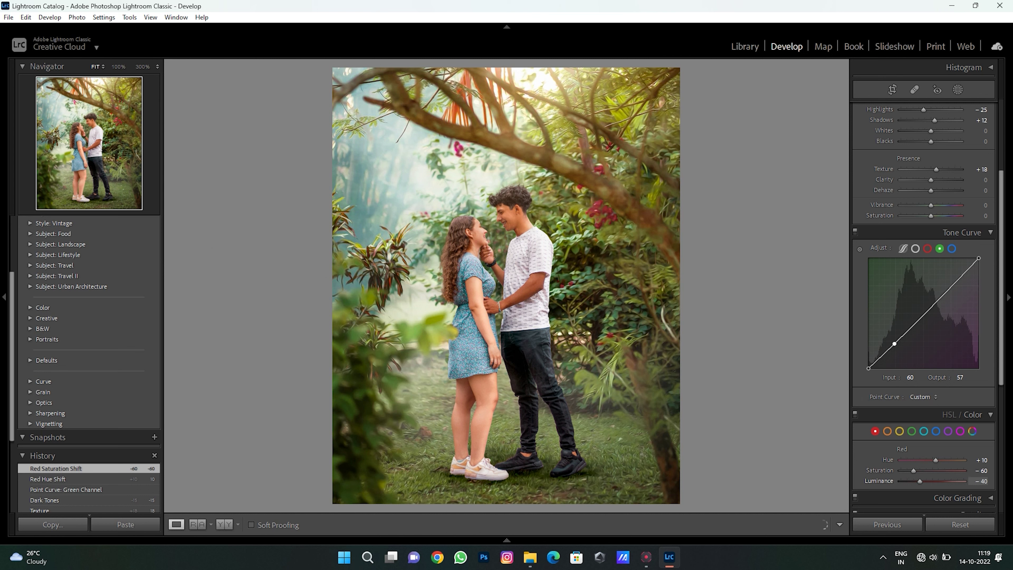
text(38)
key(Return)
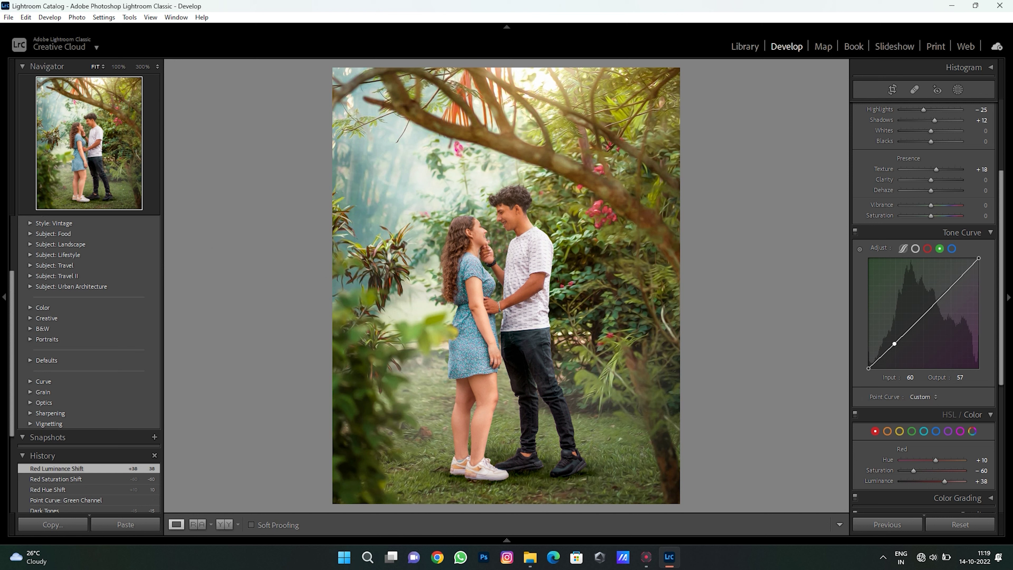
Step: Set the Oranges to Hue +18 and Luminance -5
key(Tab)
key(Tab)
key(Tab)
text(33)
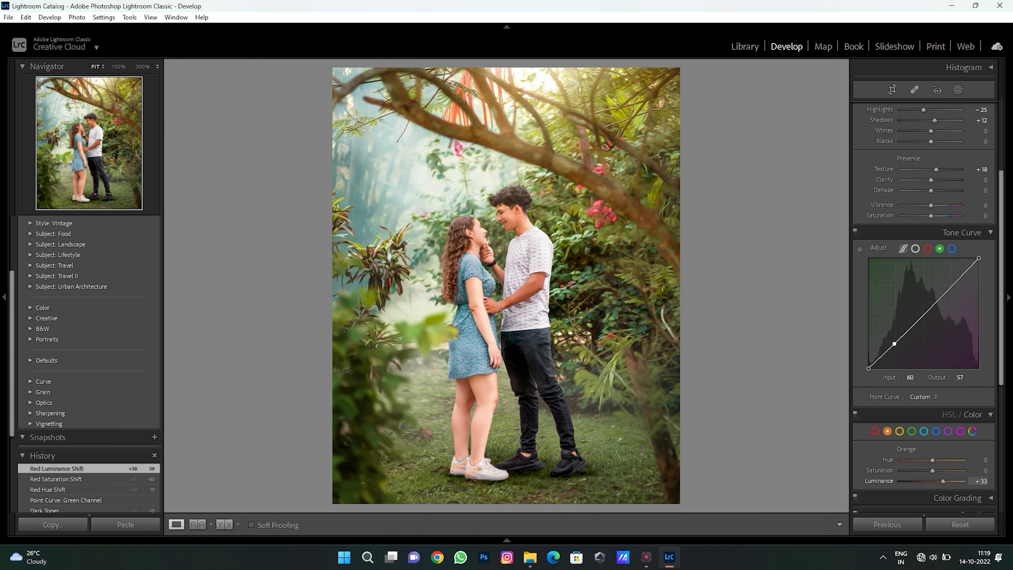
text(12)
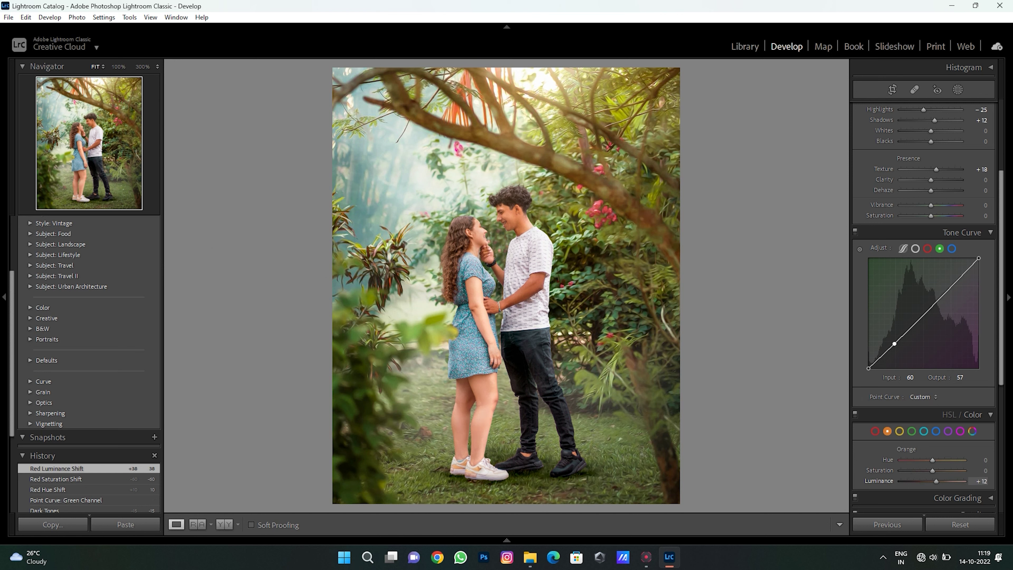
text(-5)
key(Return)
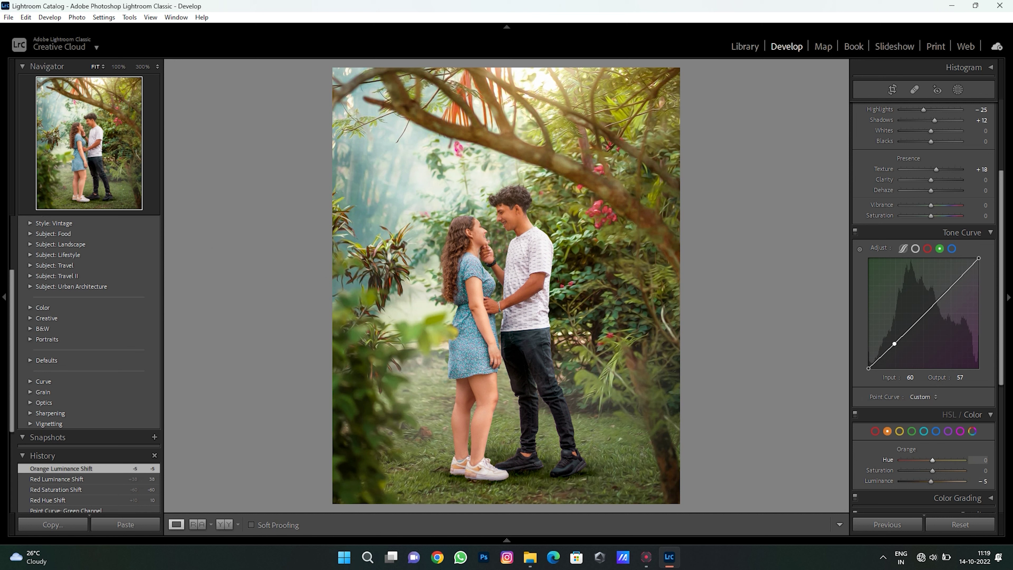
text(12)
key(Return)
key(Down)
key(Down)
key(Down)
text(18)
key(Return)
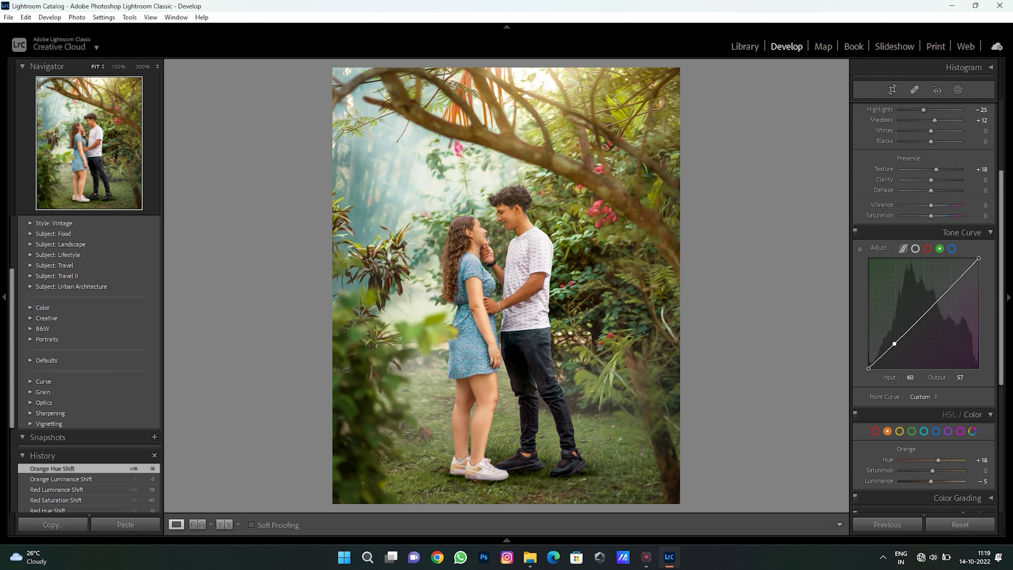
Step: Set the Yellows to Hue -40, Saturation +10 and Luminance +38
key(Tab)
key(Down)
key(Down)
key(Down)
key(Down)
key(Down)
key(Down)
key(Tab)
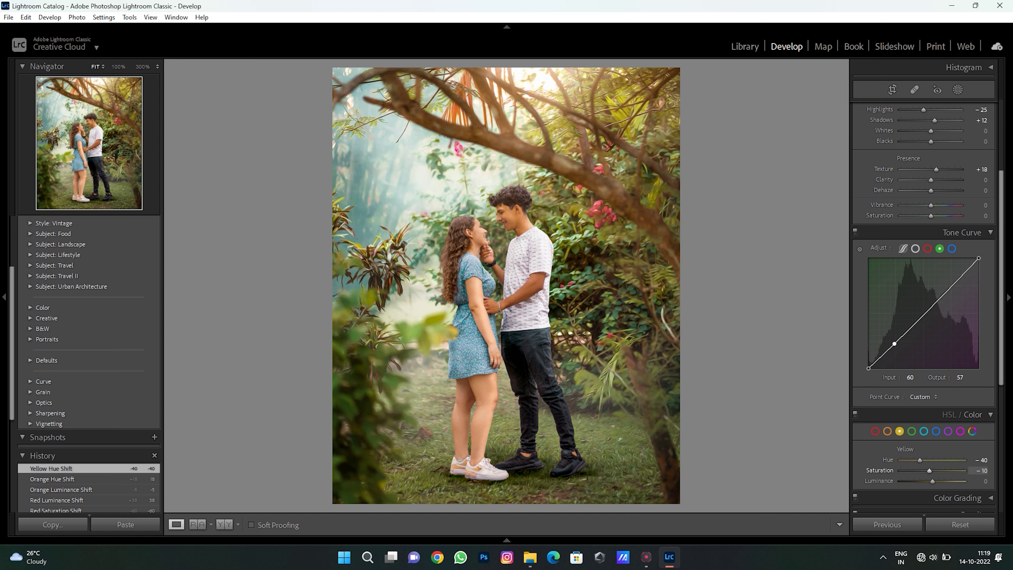
key(Tab)
text(38)
key(Return)
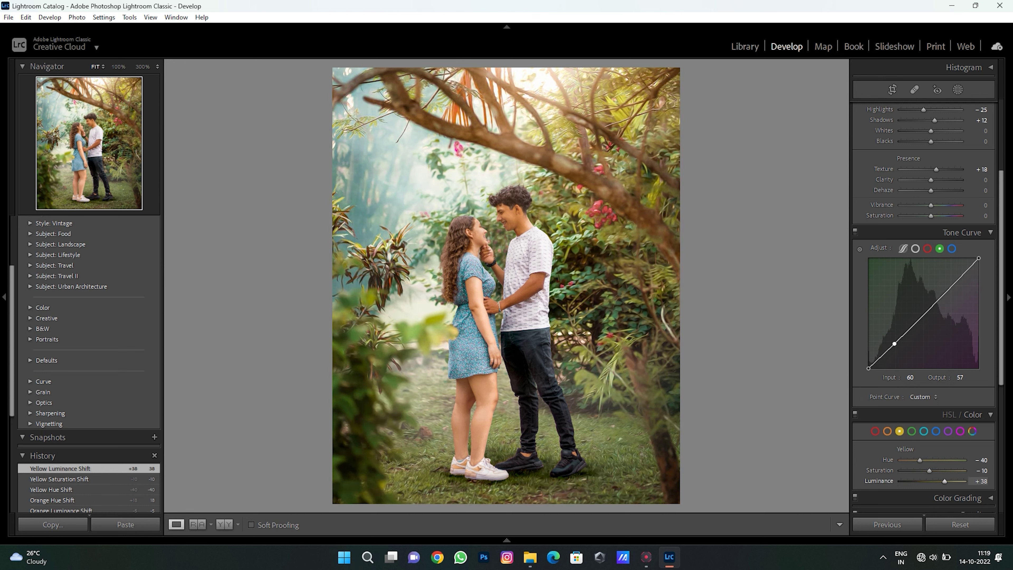
key(shift+Tab)
text(10)
key(Return)
key(Tab)
key(Tab)
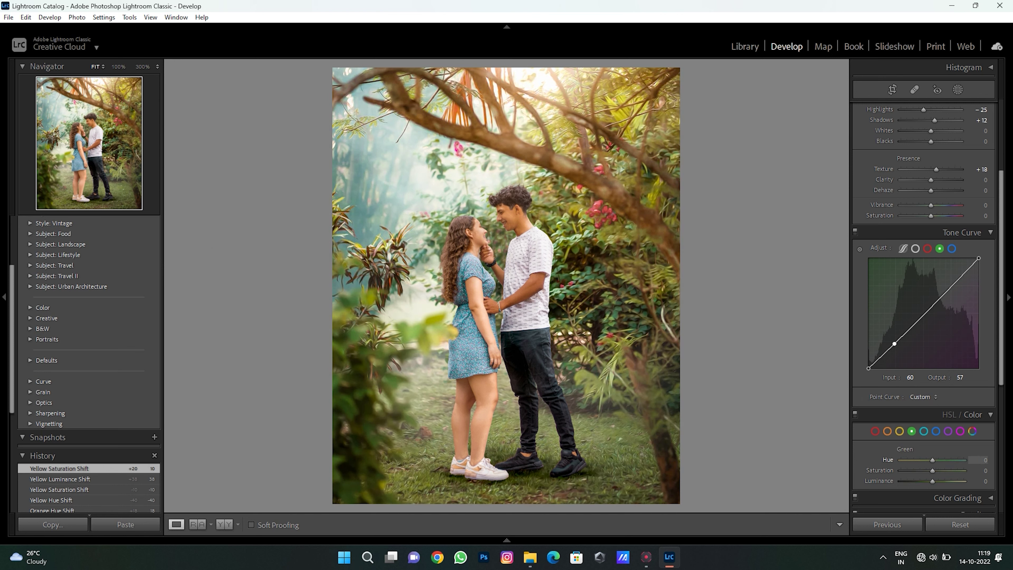
Step: Try out several Green hue and saturation values in the HSL panel
text(55)
key(Return)
text(95)
key(Tab)
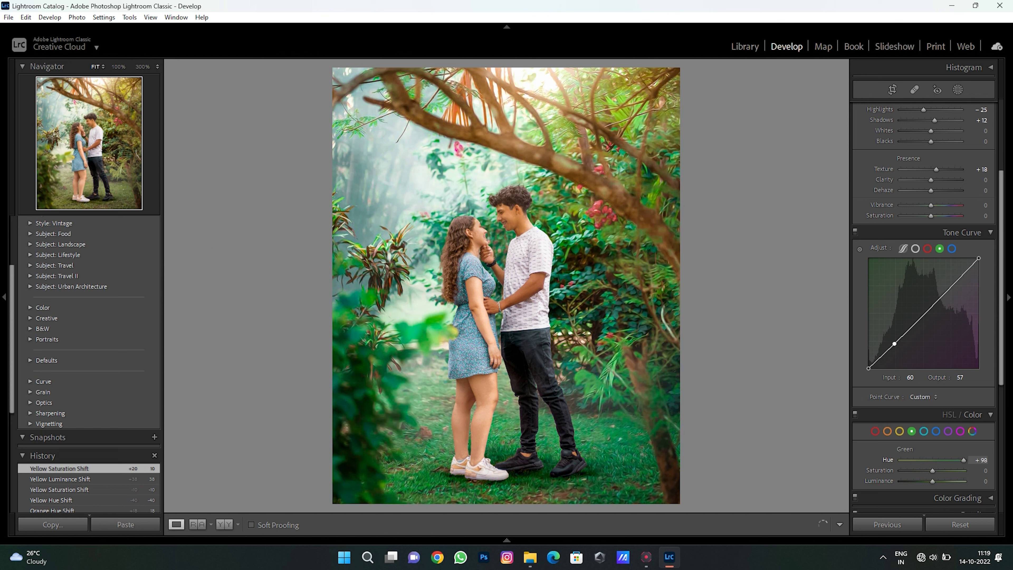
text(-87)
key(Return)
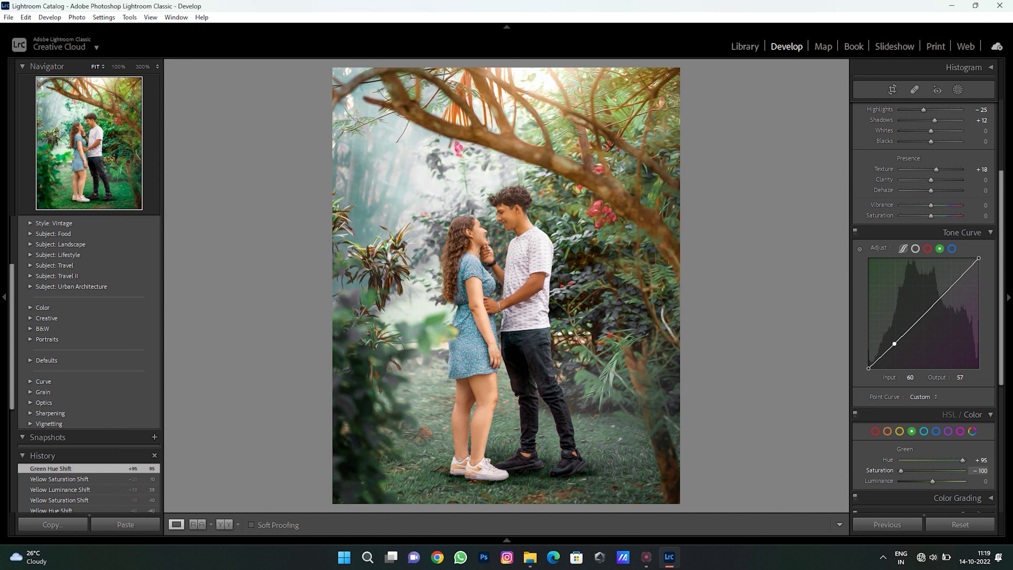
text(22)
key(Return)
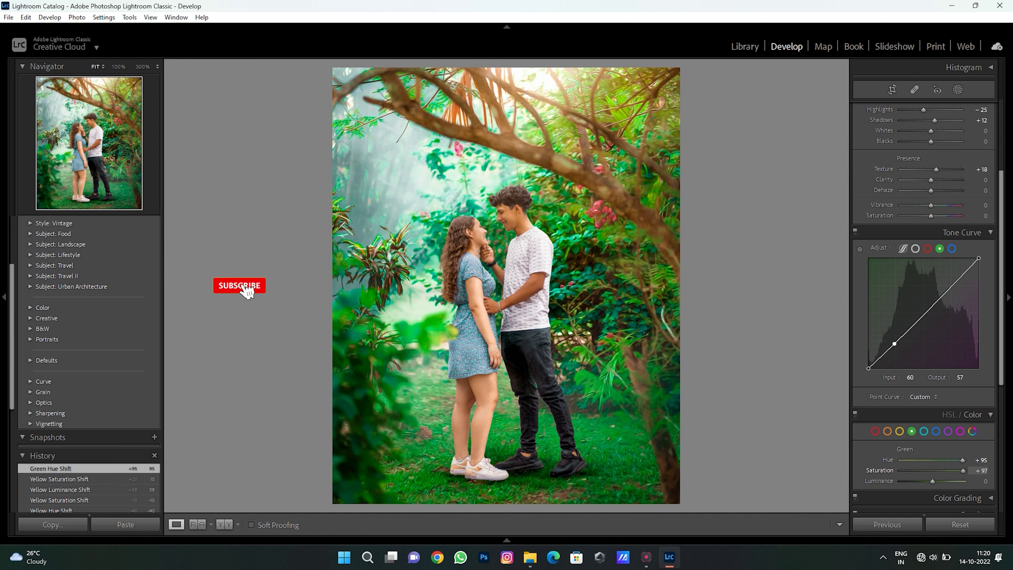
key(shift+Tab)
text(-100)
key(Return)
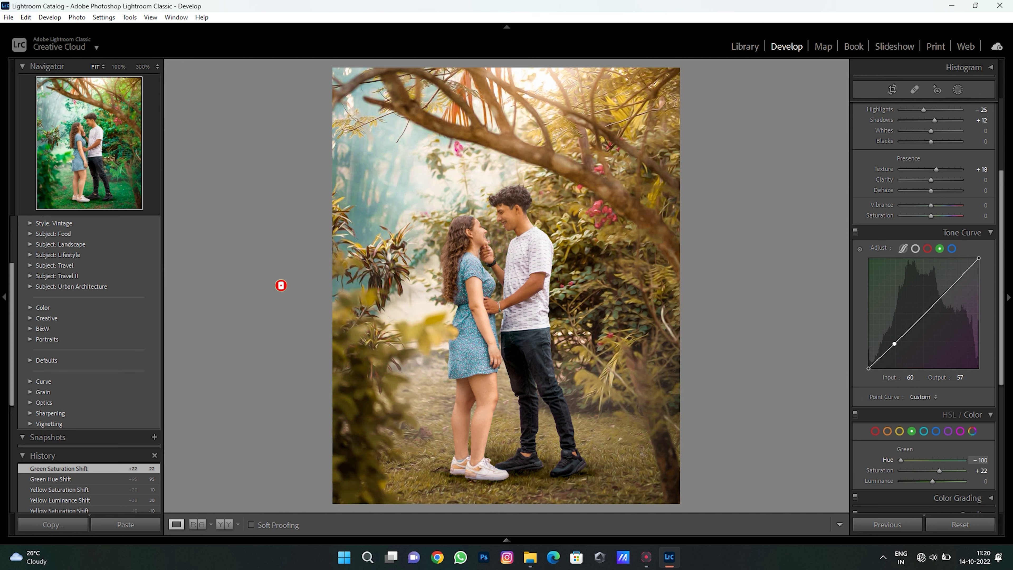
Step: Settle the Greens at Hue +8, Saturation -63 and Luminance -13
drag(903, 460, 919, 460)
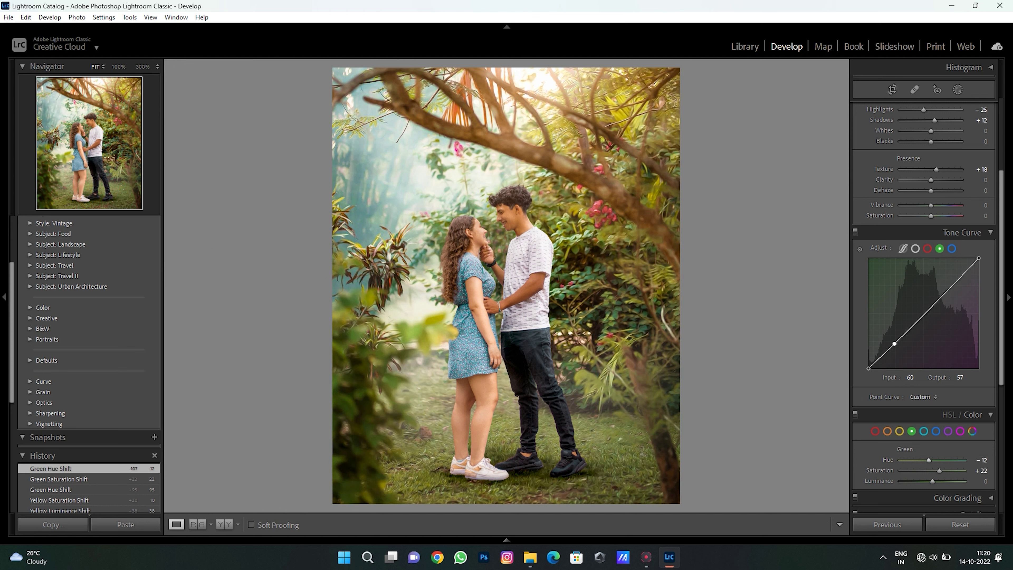
key(Tab)
key(Tab)
text(-2)
key(shift+Tab)
text(-23)
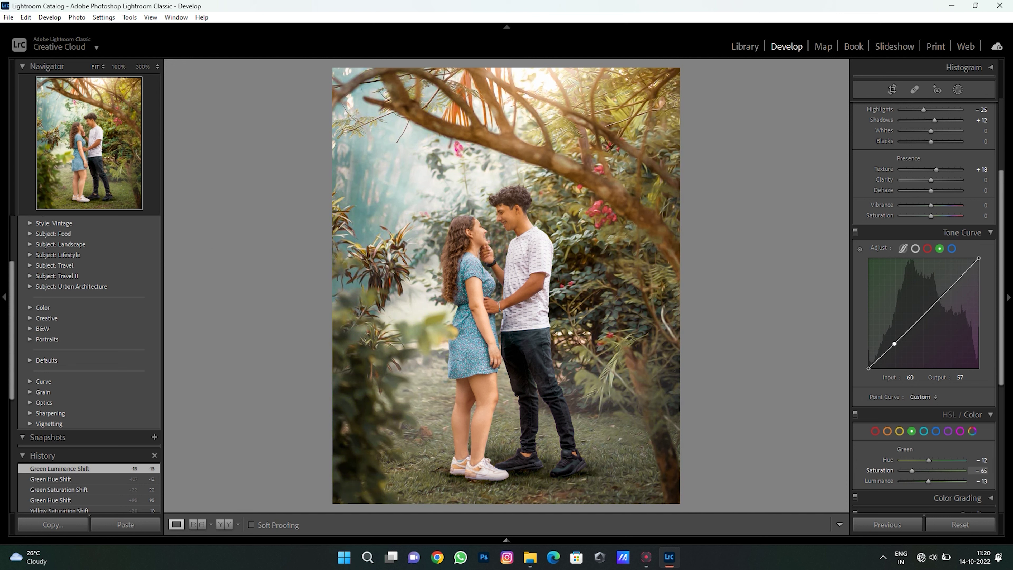
key(shift+Tab)
key(Up)
key(Up)
key(Up)
key(Up)
key(Up)
key(Up)
key(Up)
key(Up)
key(Up)
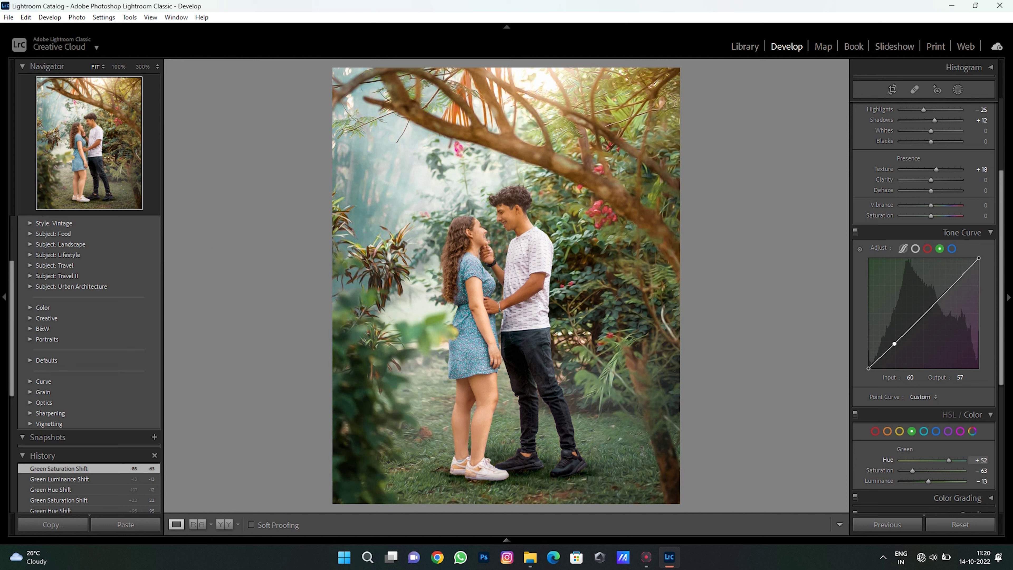
key(Down)
key(Down)
key(Down)
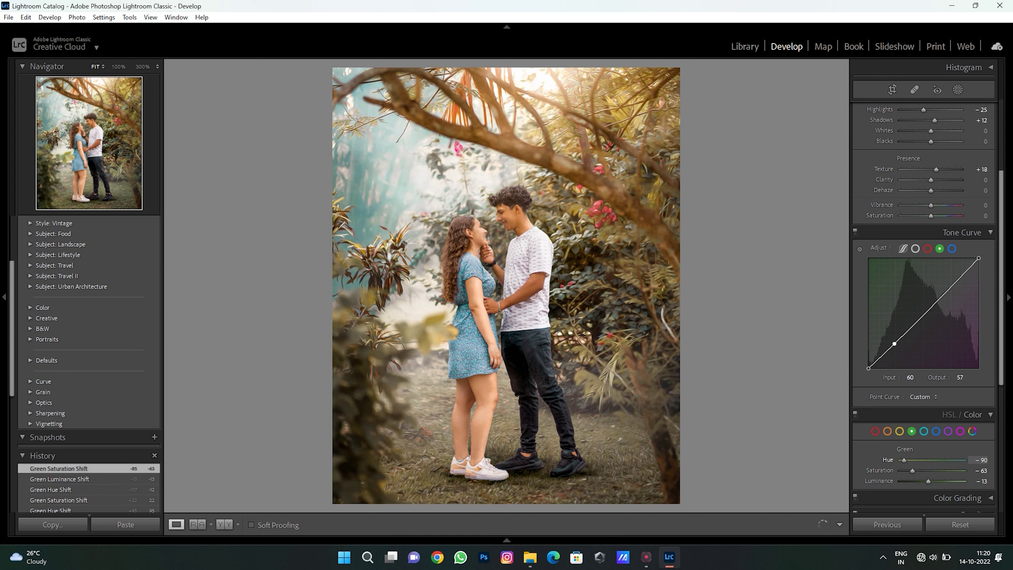
key(Up)
key(Up)
key(Up)
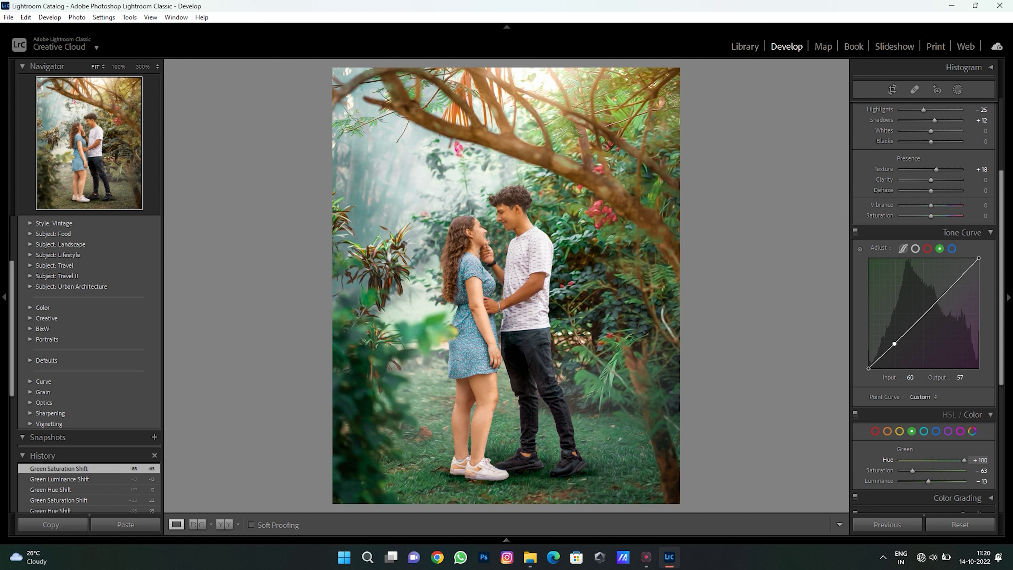
key(Tab)
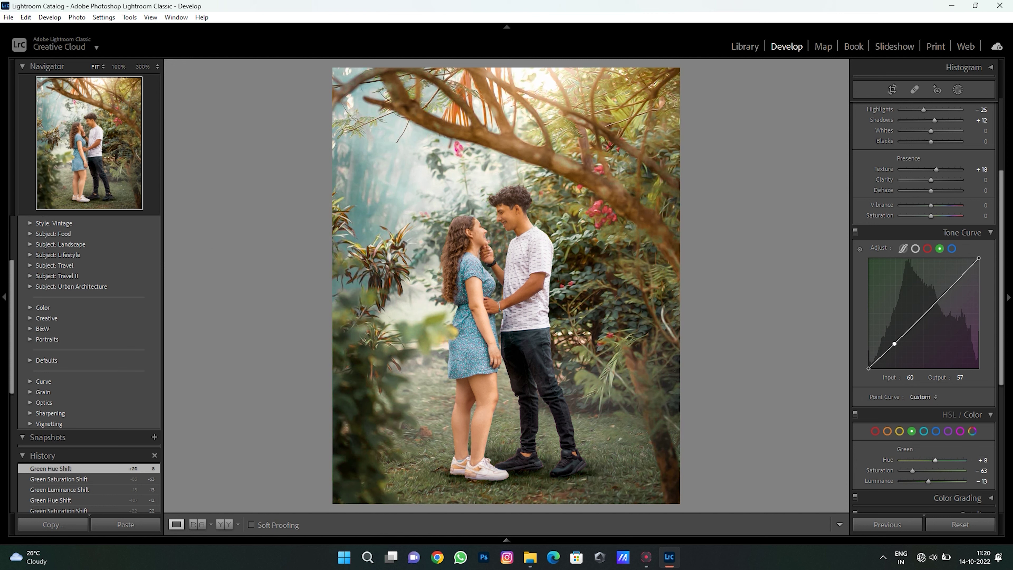
Step: Set Aqua Hue +92 with adjusted luminance, then Blue Hue -100 and Saturation +35
key(Tab)
key(Tab)
key(Tab)
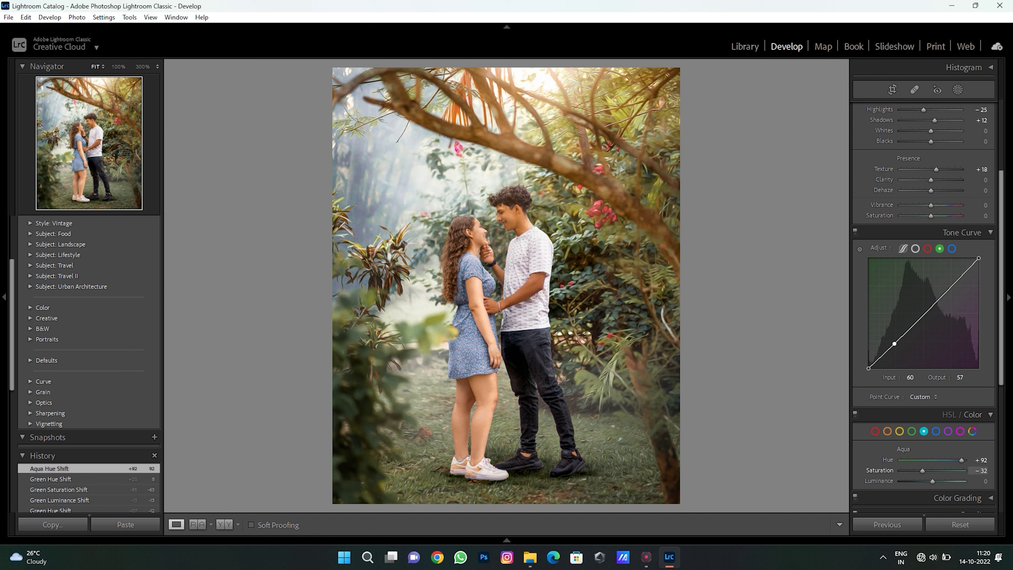
key(Tab)
text(33)
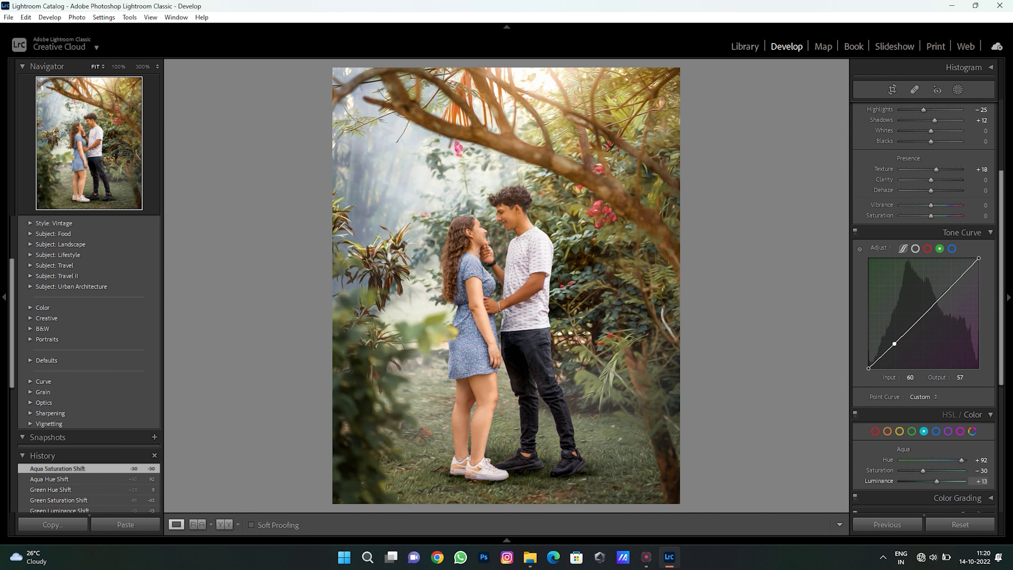
key(Return)
click(936, 431)
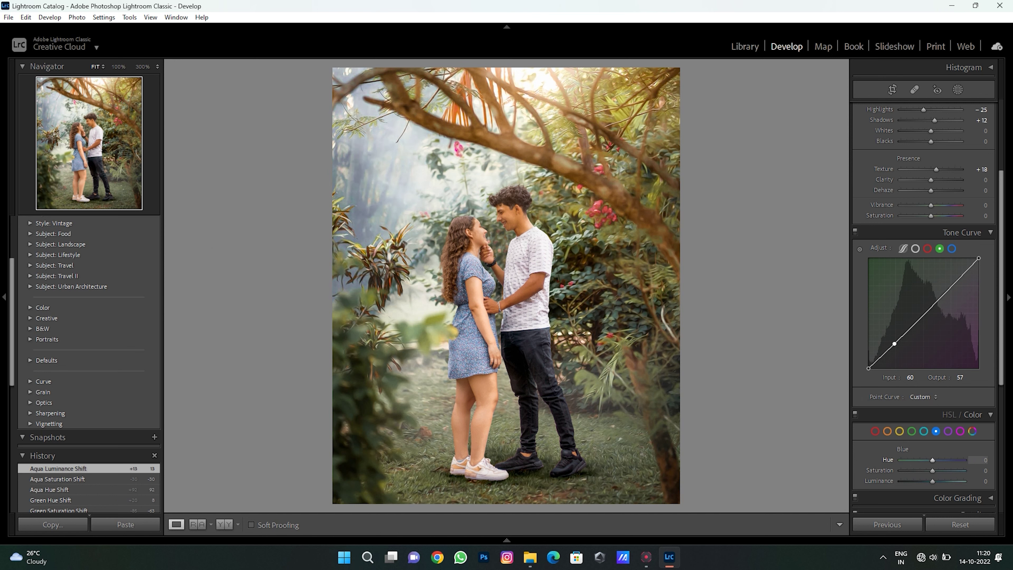
key(Return)
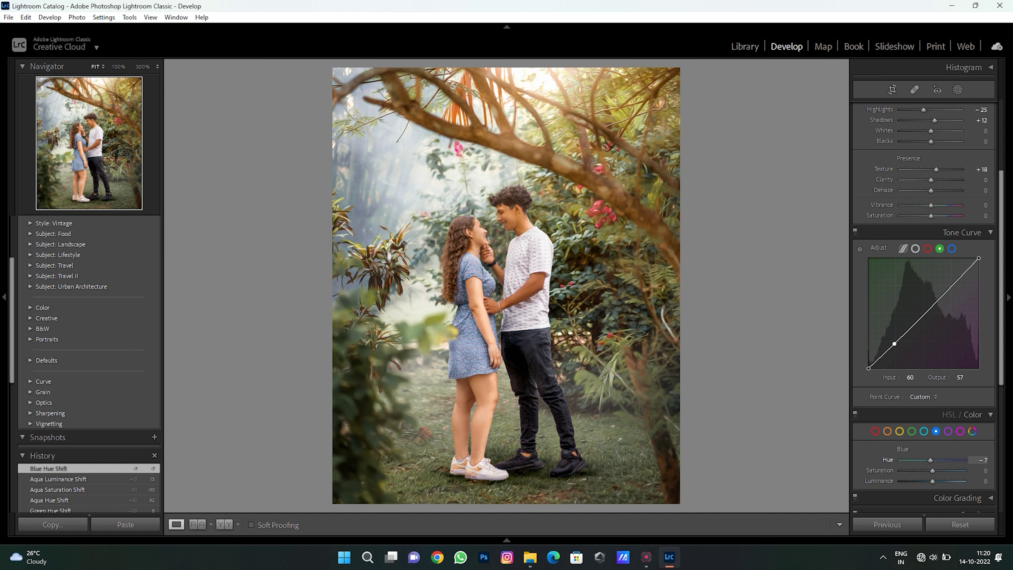
key(Tab)
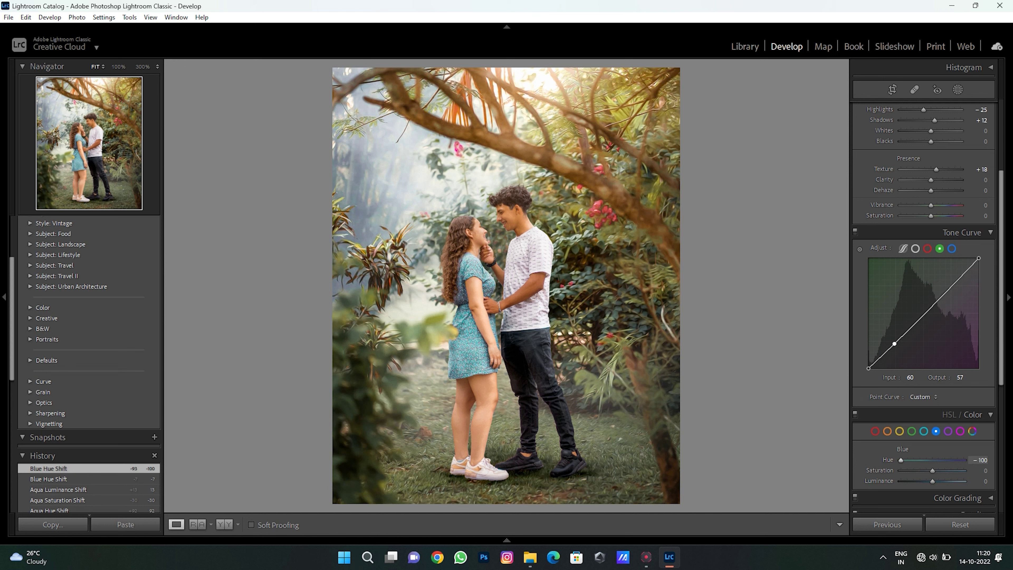
text(10)
key(Return)
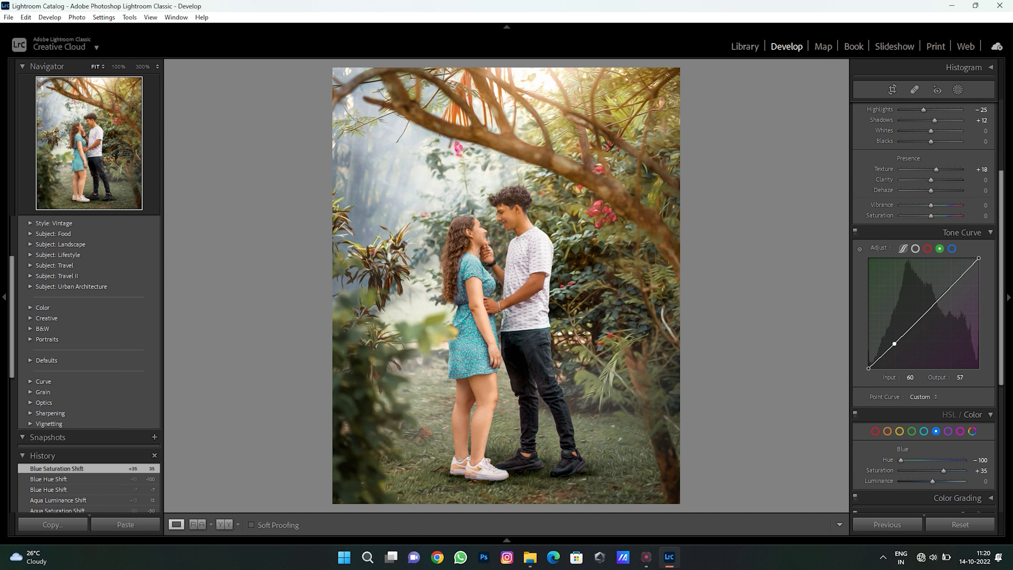
Step: Set the Magentas to Hue -10 and Luminance +27
click(961, 431)
text(0)
key(Tab)
key(Tab)
text(23)
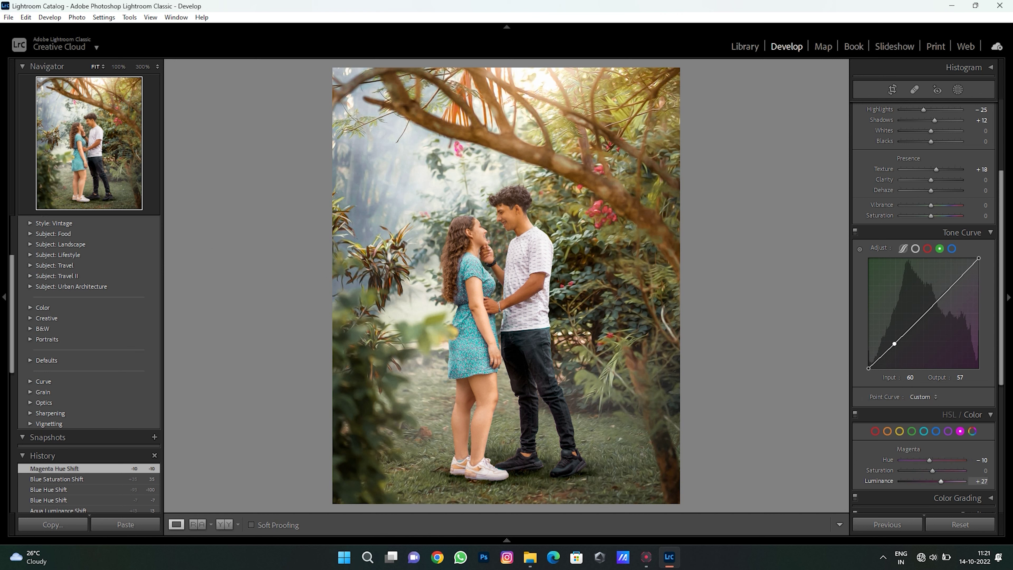
key(Return)
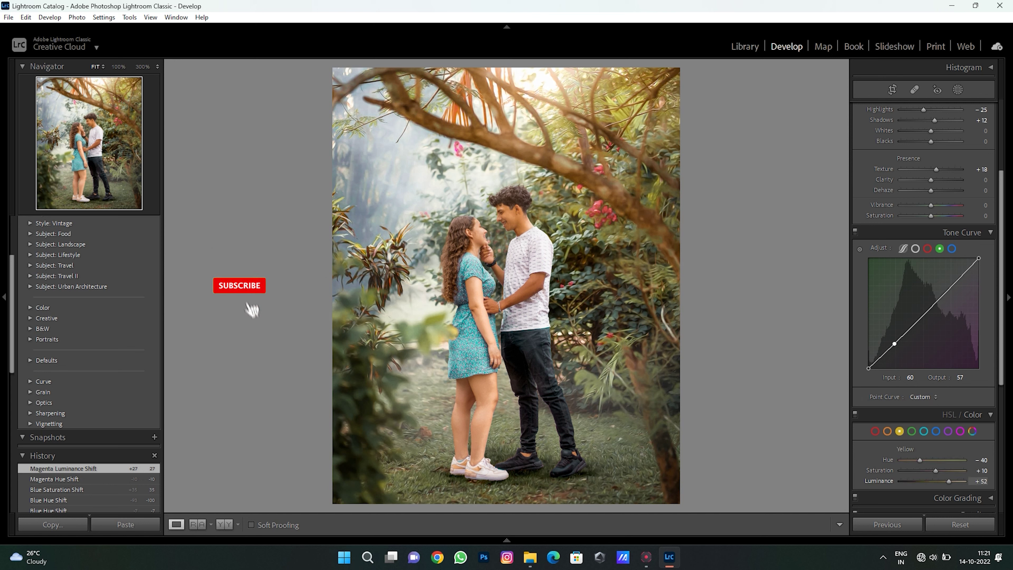
Step: Raise Yellow Luminance to +27 and set Orange Luminance to +3
text(24)
key(Return)
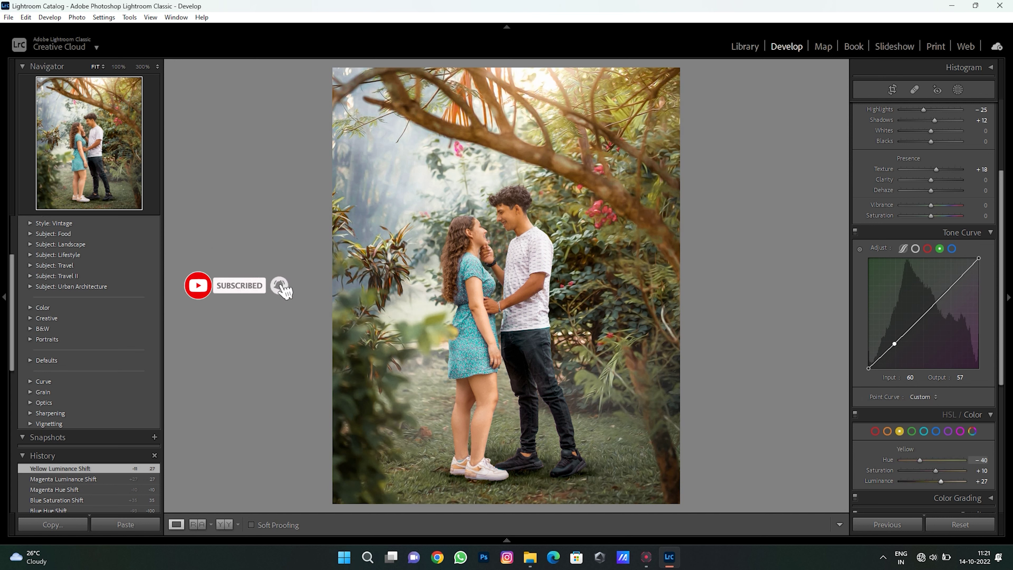
key(Tab)
key(Tab)
text(8)
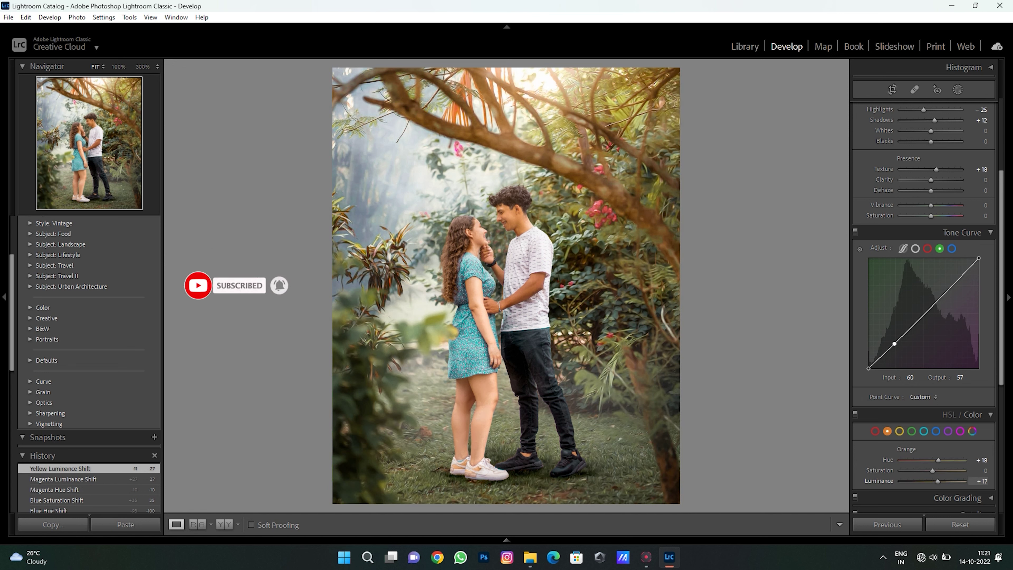
text(+3)
key(Return)
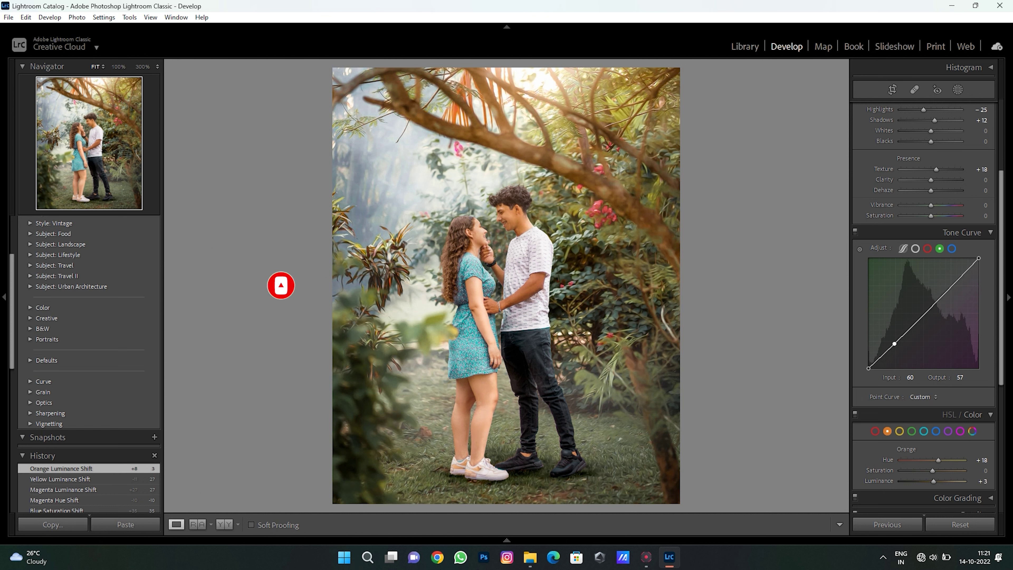
key(ctrl+3)
Step: Grade the midtones to Hue 321 and Luminance -53 in Color Grading
key(ctrl+4)
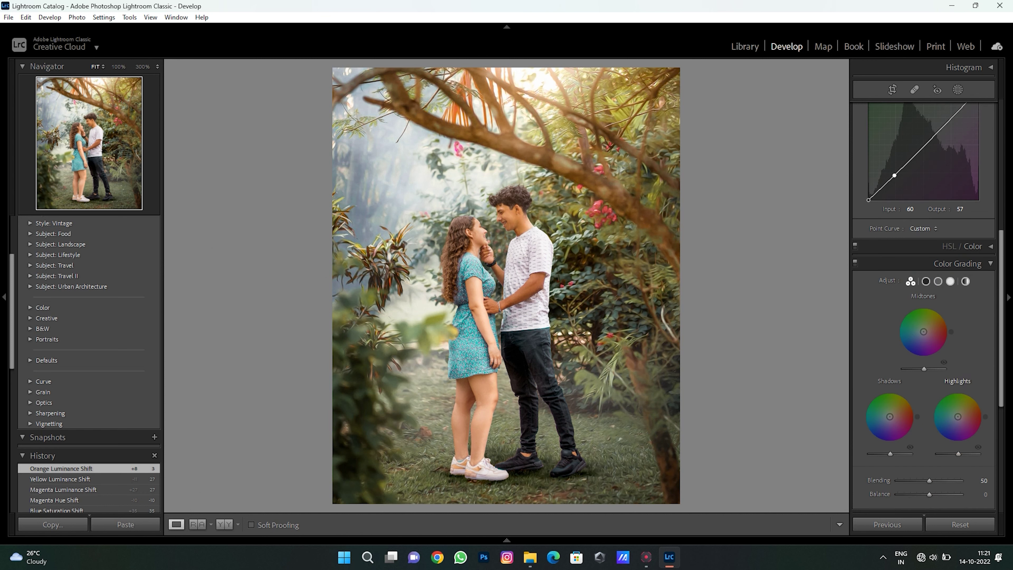
drag(928, 369, 913, 369)
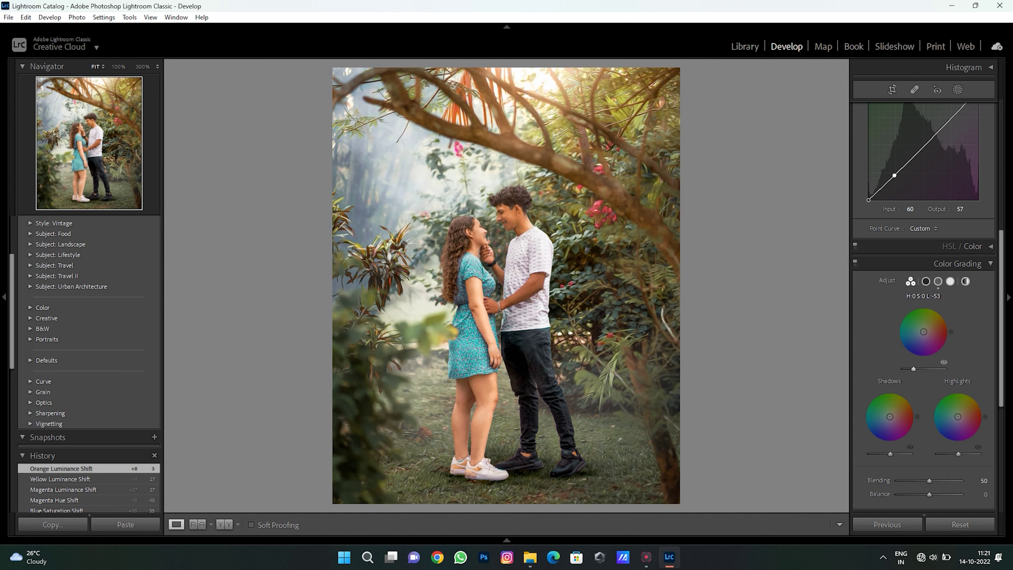
drag(952, 332, 945, 349)
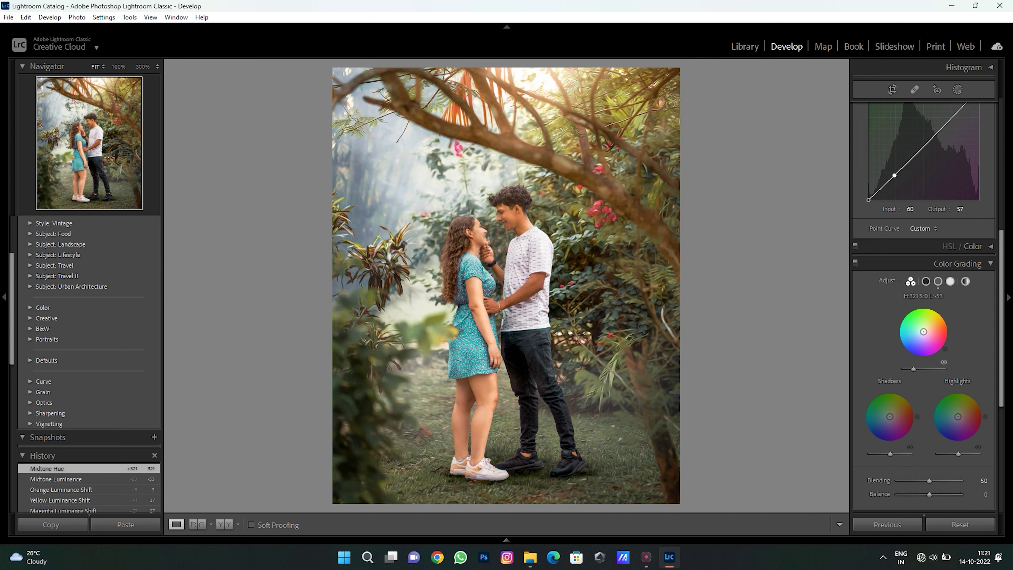
key(ctrl+9)
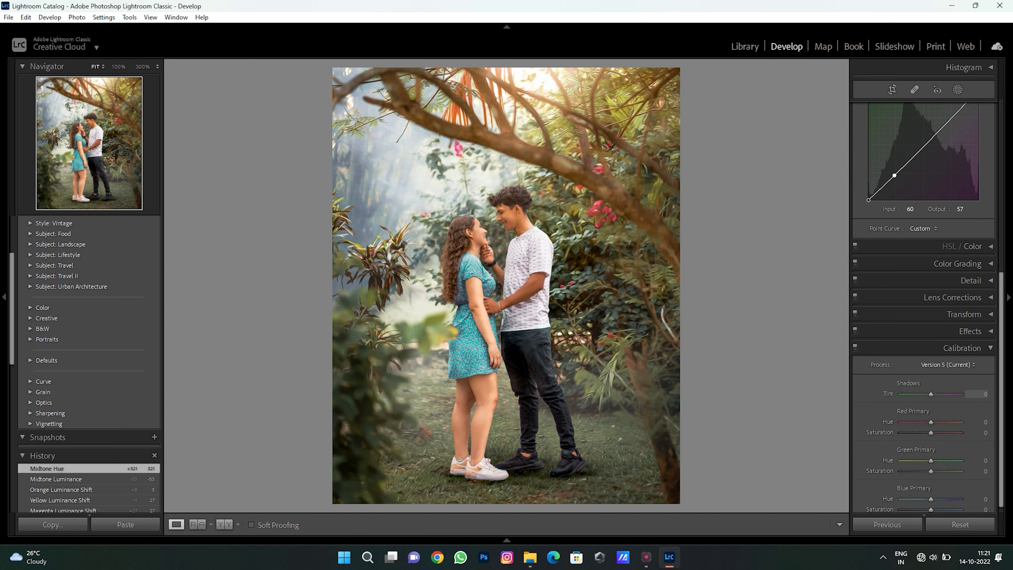
Step: Sharpen at Amount 11, Masking 17, with Color noise reduction 4 and Luminance reset to 0
click(971, 280)
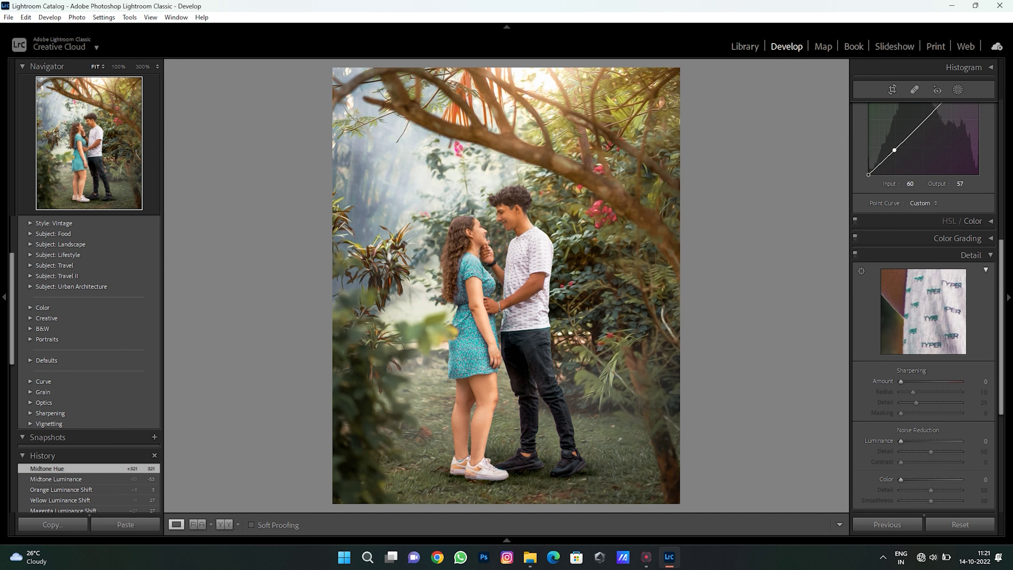
mouse_move(901, 381)
mouse_down()
mouse_move(919, 381)
mouse_move(911, 413)
mouse_up()
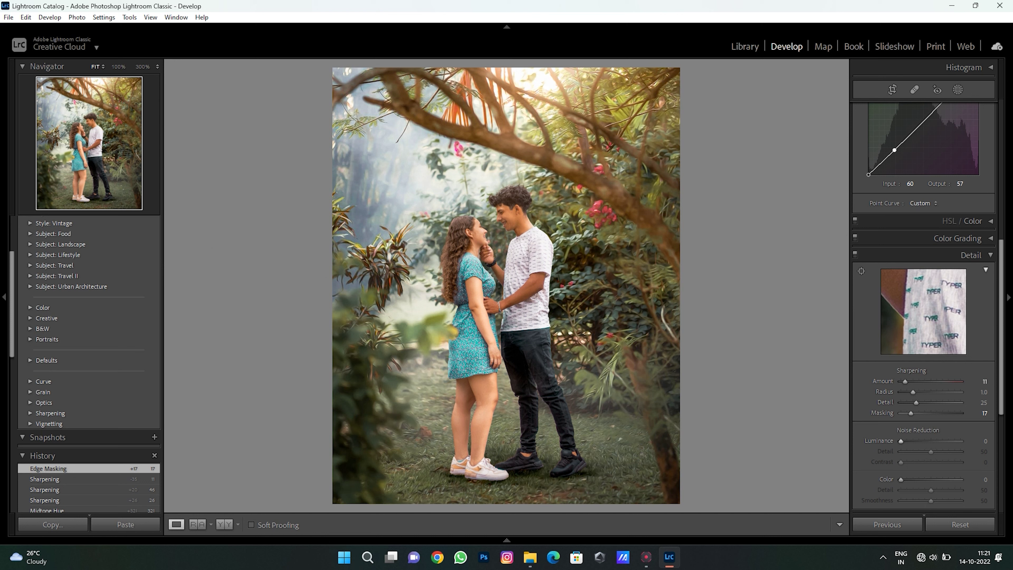
drag(901, 480, 903, 480)
drag(901, 441, 906, 441)
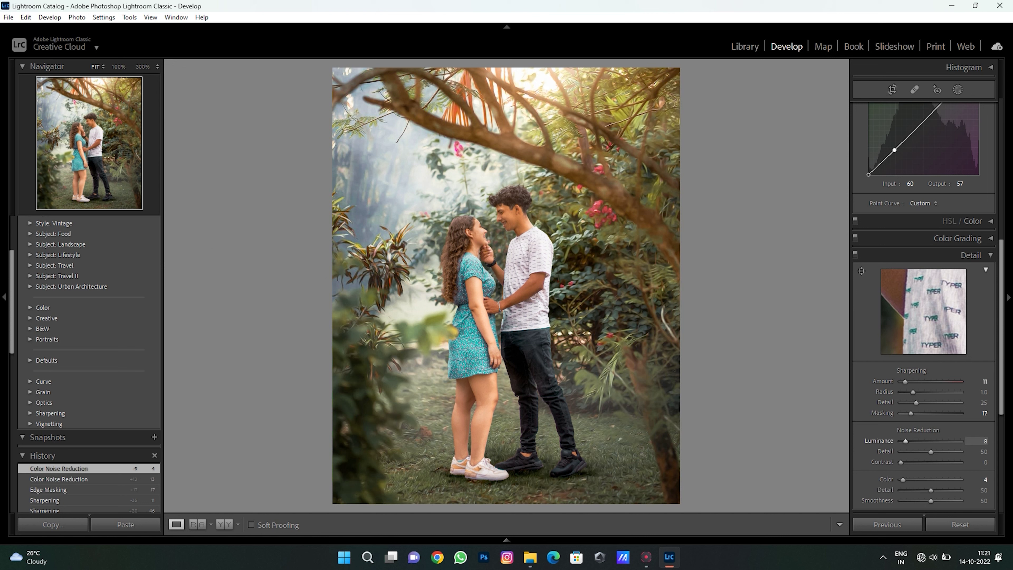
double_click(880, 441)
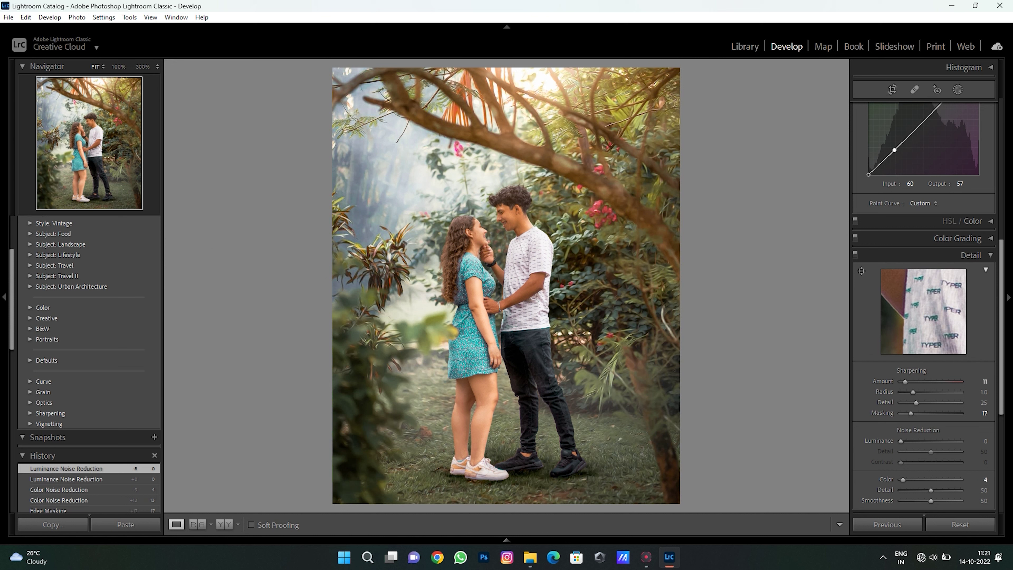
click(986, 270)
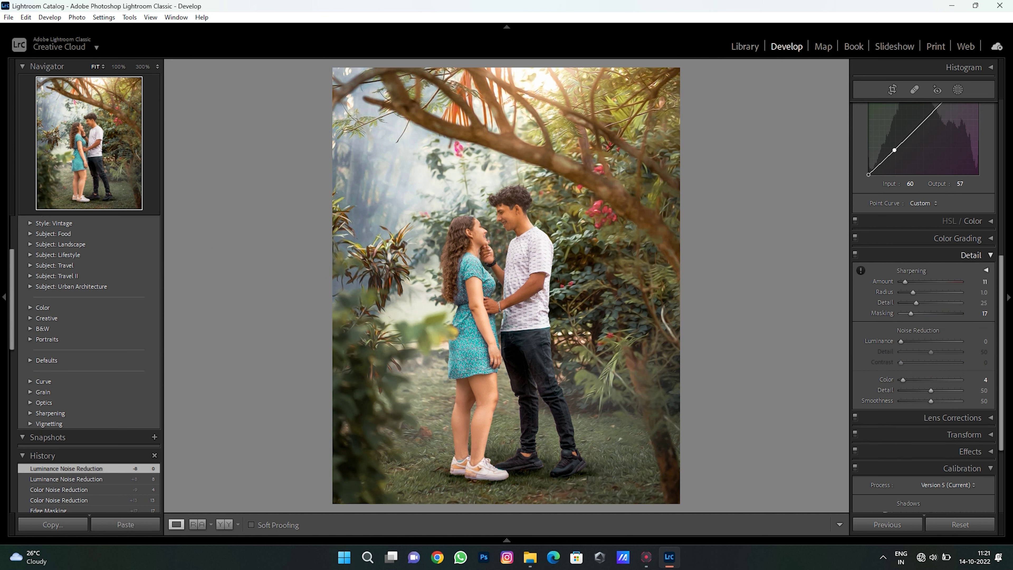
Step: Collapse Detail and Calibration, and browse the Effects, Transform and HSL panels
click(971, 256)
click(962, 339)
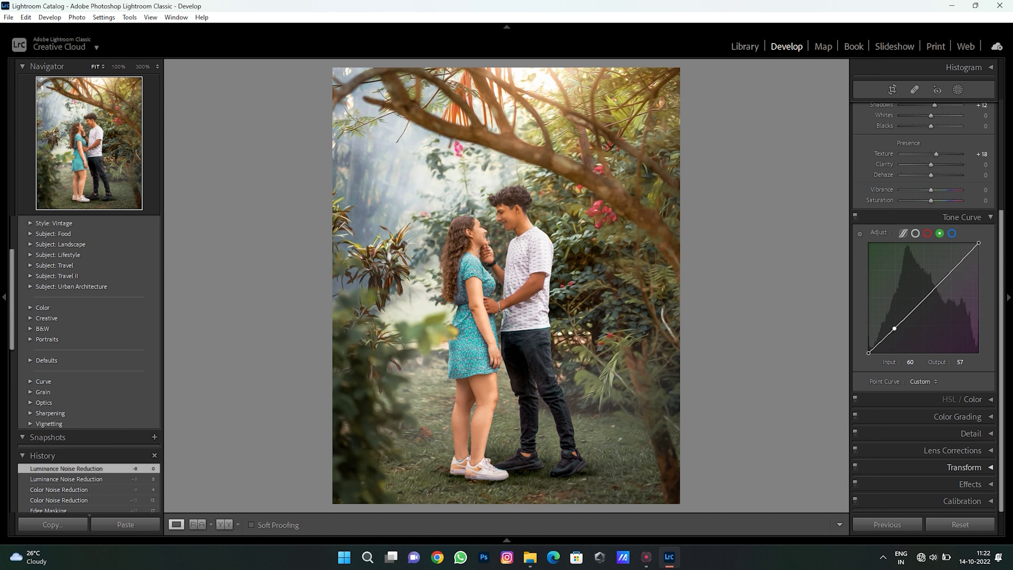
click(971, 482)
click(965, 355)
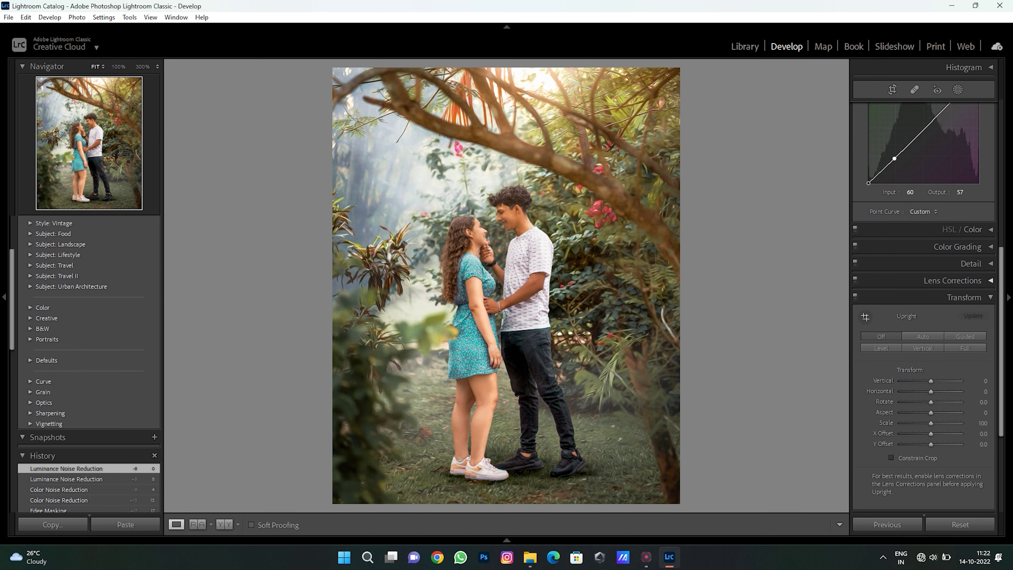
click(966, 230)
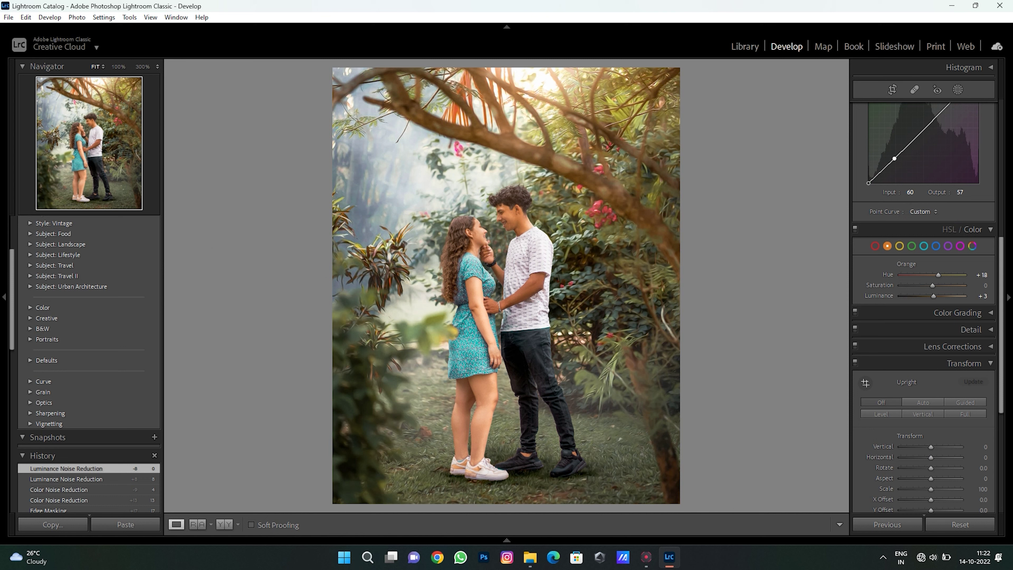
click(965, 229)
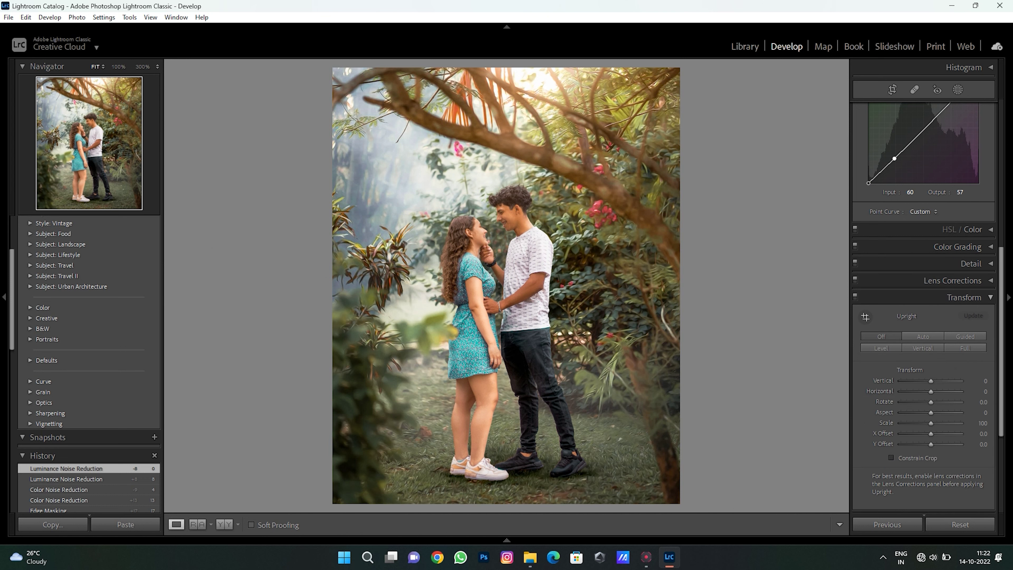
Step: Review Effects, Calibration, Transform, Lens Corrections, Detail and Color Grading; leave Orange Hue at +17
key(ctrl+8)
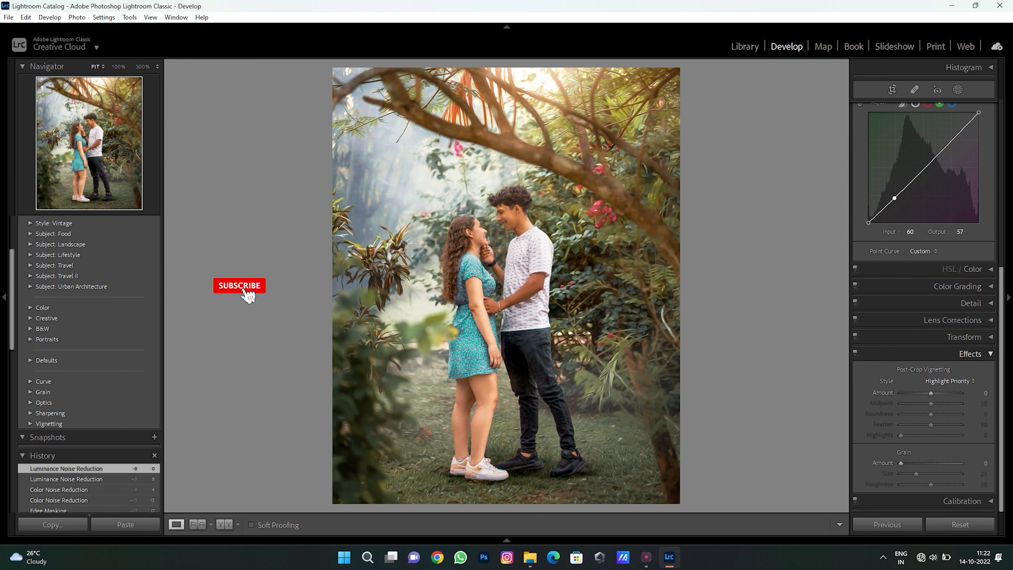
key(ctrl+9)
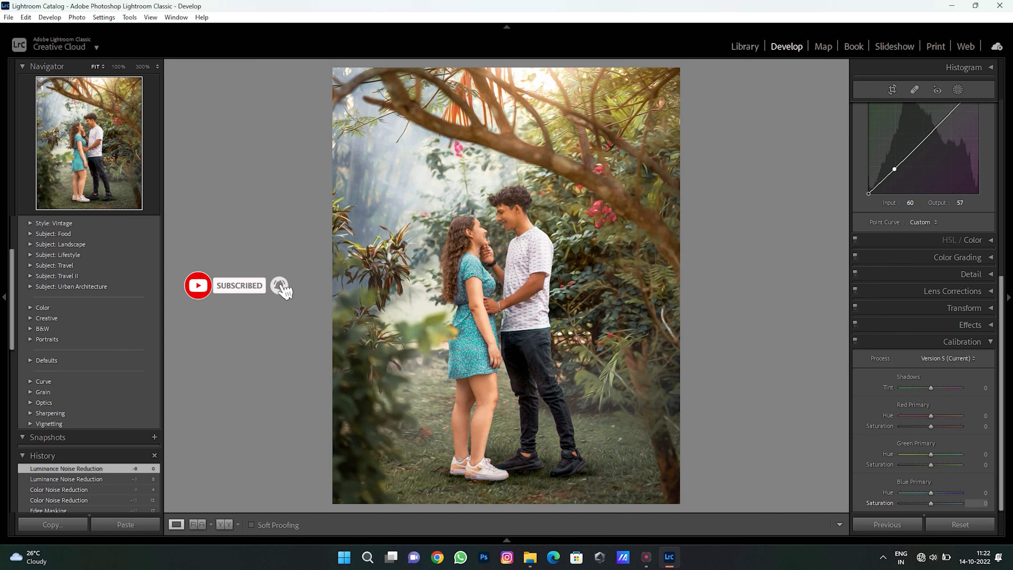
key(ctrl+8)
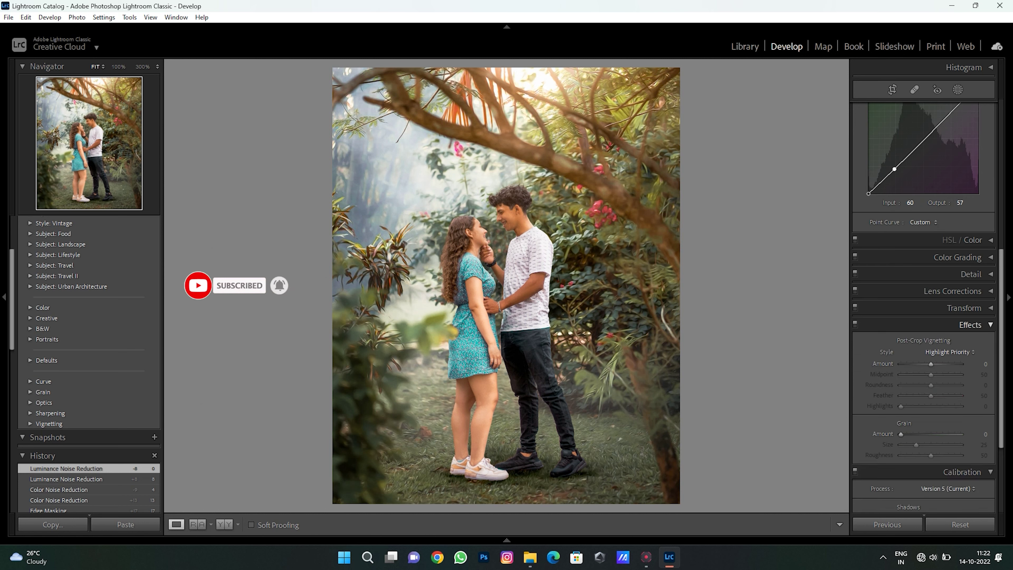
key(ctrl+7)
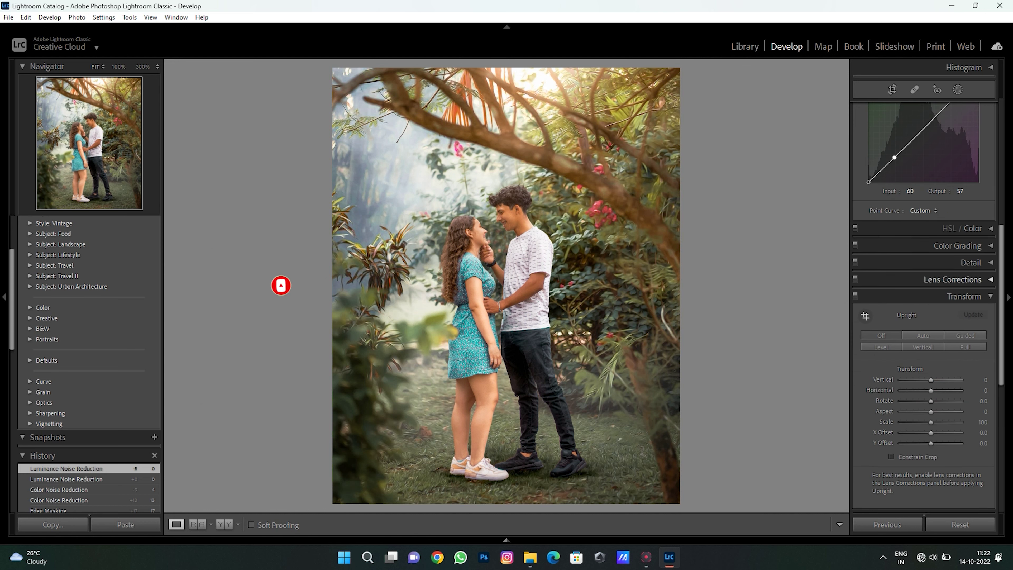
key(ctrl+6)
key(ctrl+5)
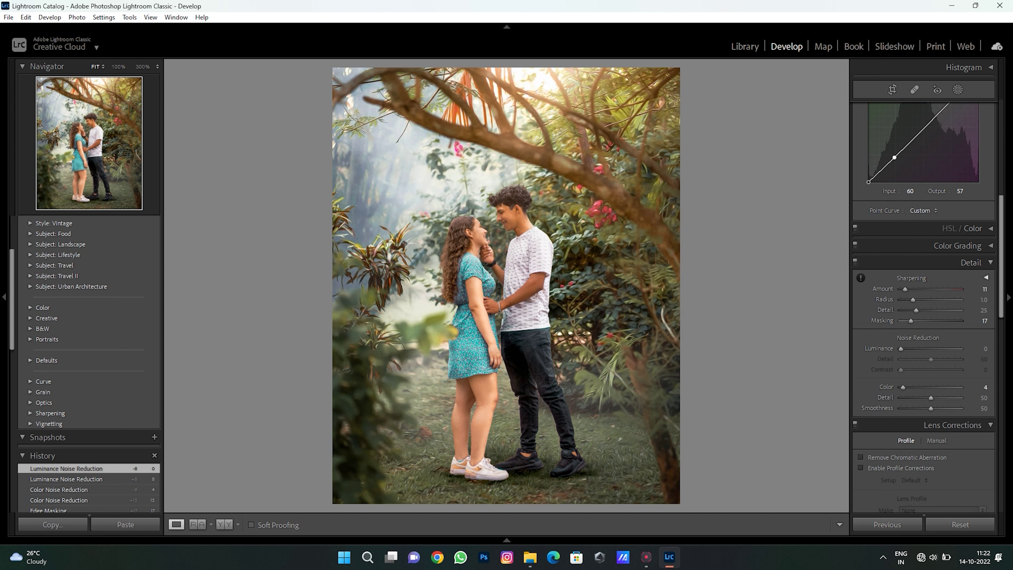
key(ctrl+4)
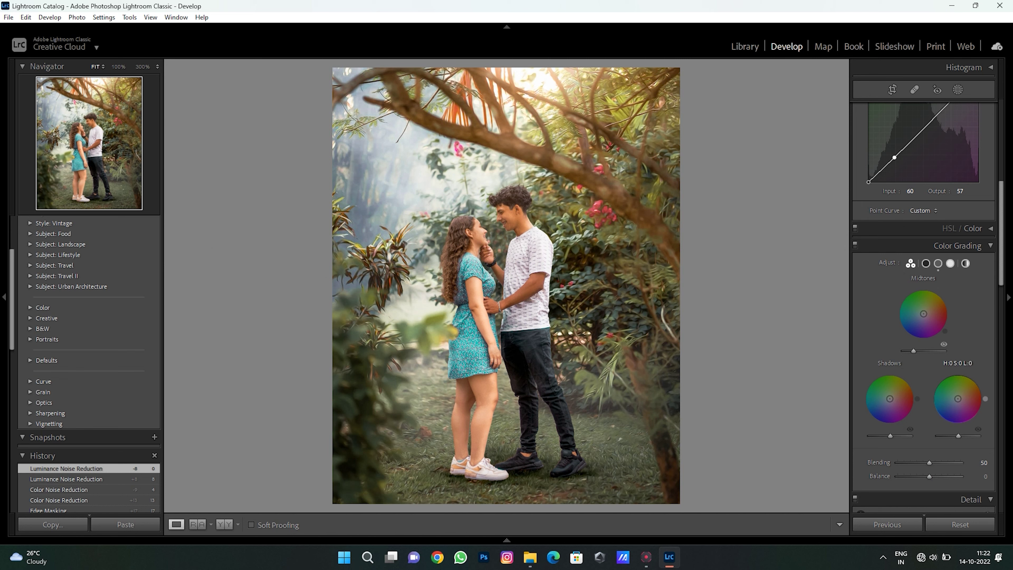
scroll(924, 303, down, 10)
scroll(924, 304, up, 5)
scroll(924, 303, up, 3)
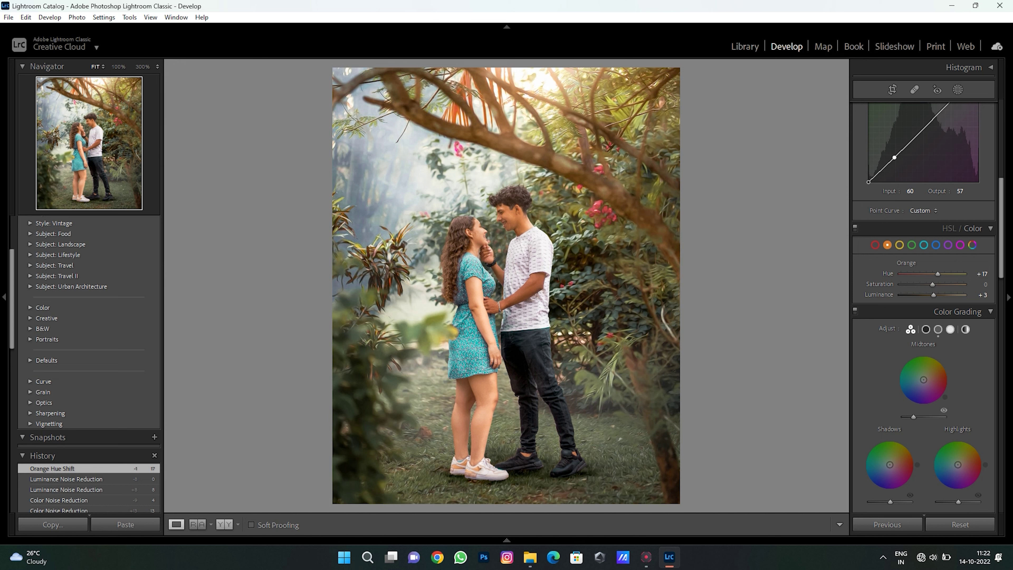
Step: Toggle soft proofing and show the original and graded photo side by side
key(s)
key(s)
click(224, 524)
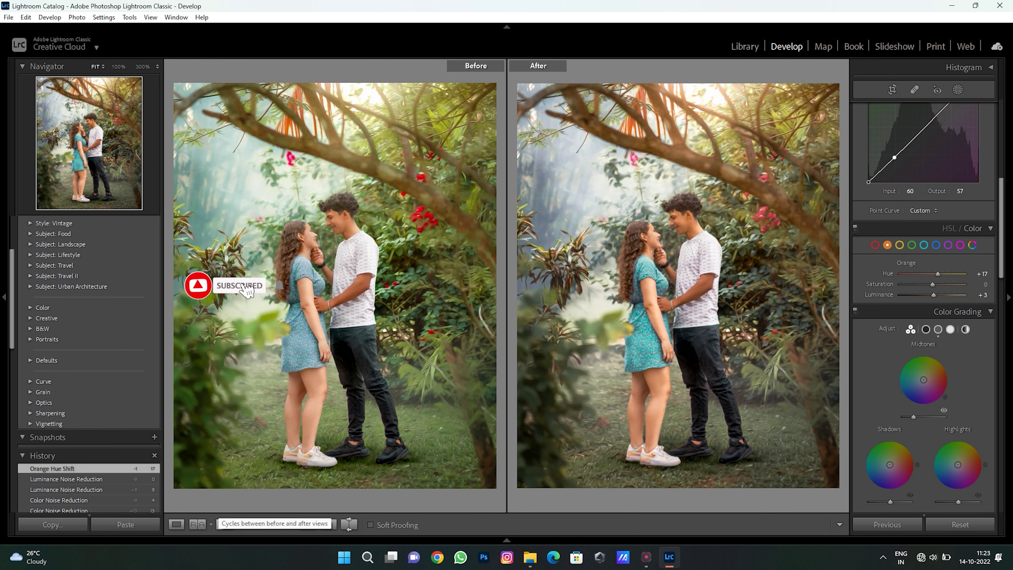